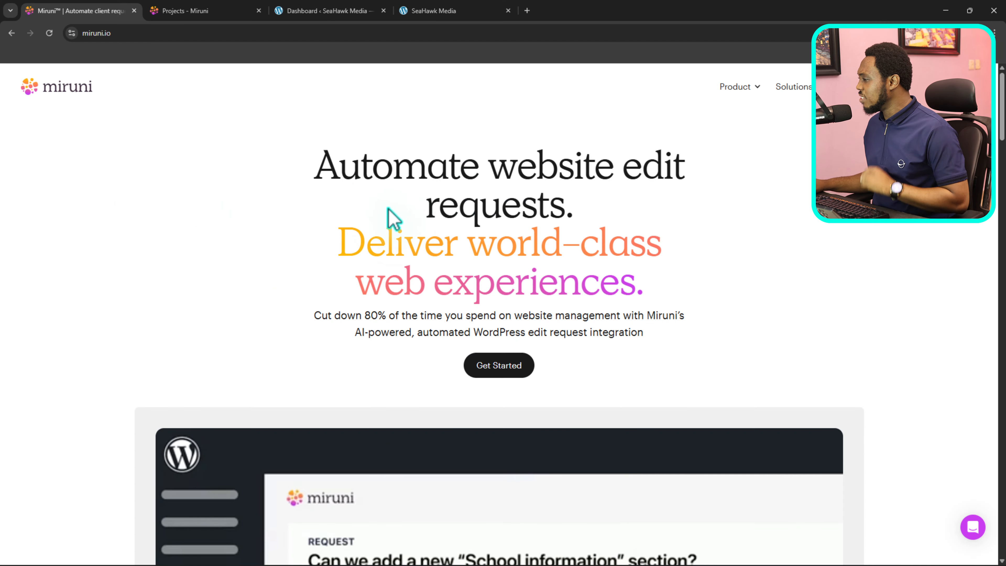
Read the Miruni homepage's introduction and its section on the benefits of automated website edits
scroll(395, 238, "down", 3)
left_click_drag(301, 211, 518, 231)
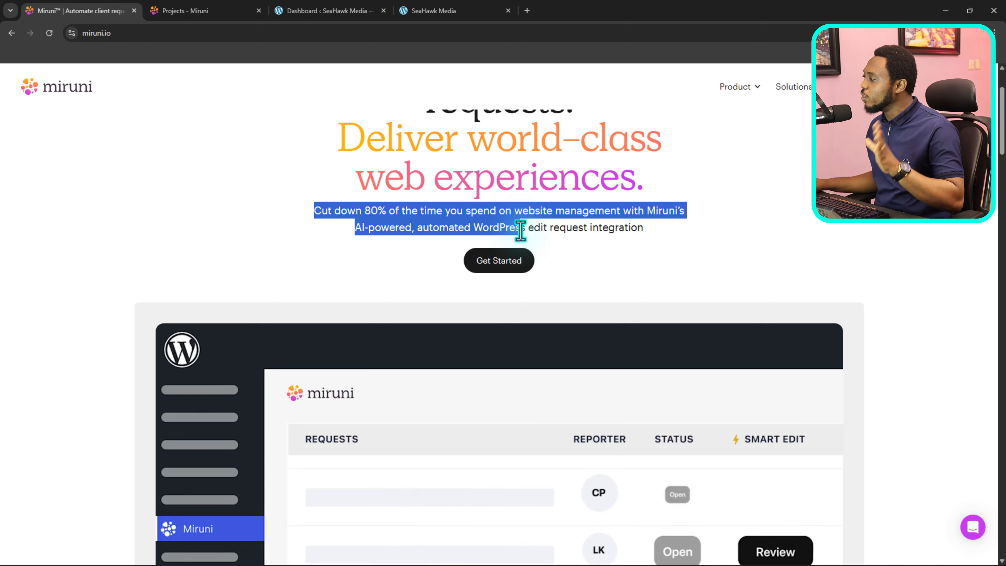
left_click_drag(520, 230, 658, 240)
scroll(655, 259, "down", 5)
scroll(655, 260, "down", 15)
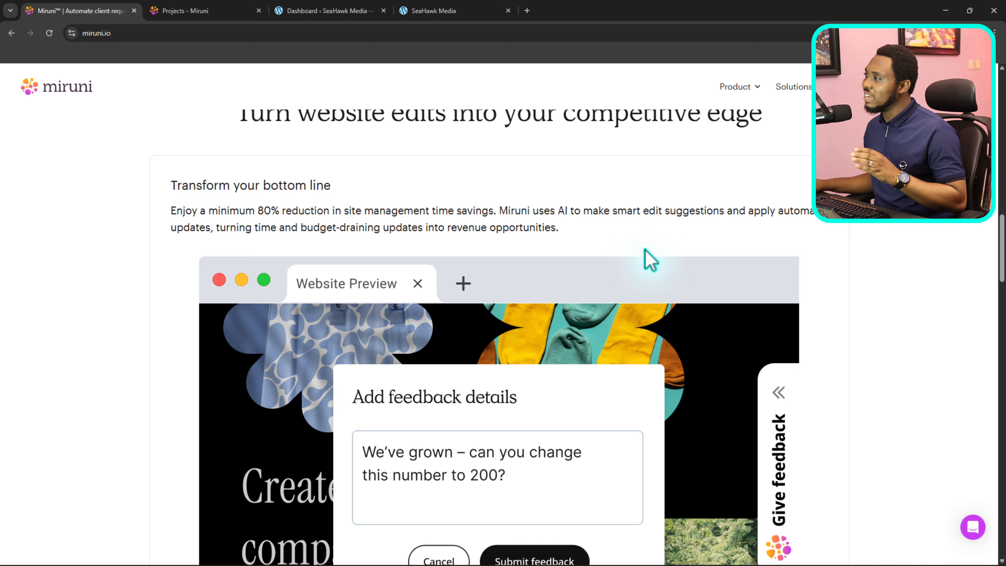
On the Earth Store site, capture the hero heading area for a Miruni edit request and allow access to the tab
left_click(444, 11)
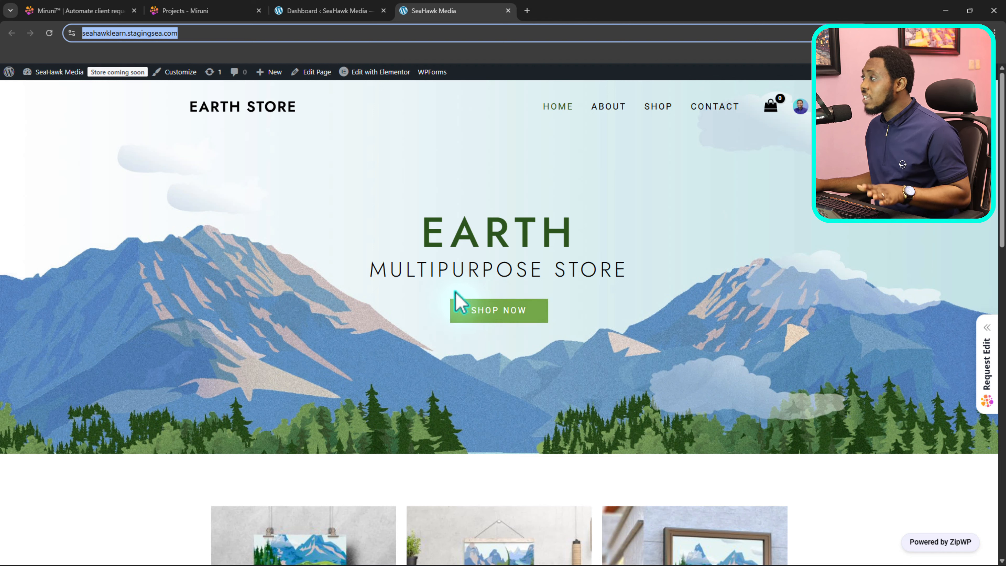
left_click(986, 361)
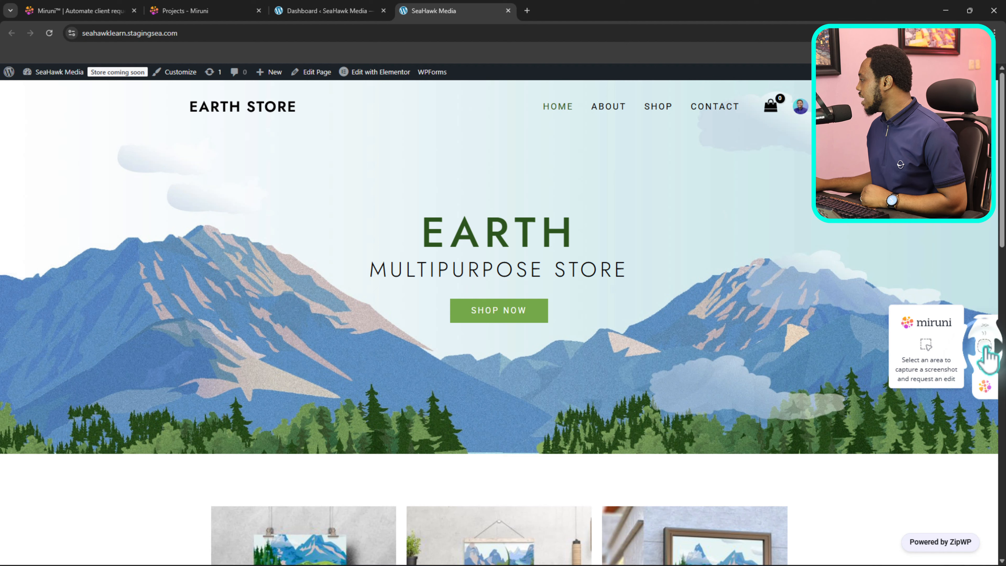
left_click(985, 348)
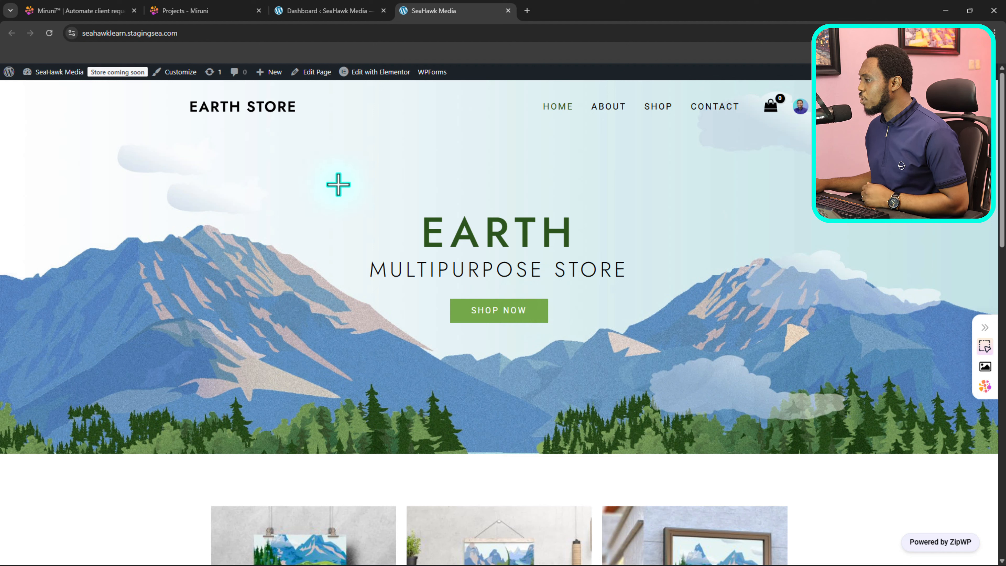
left_click_drag(338, 181, 669, 294)
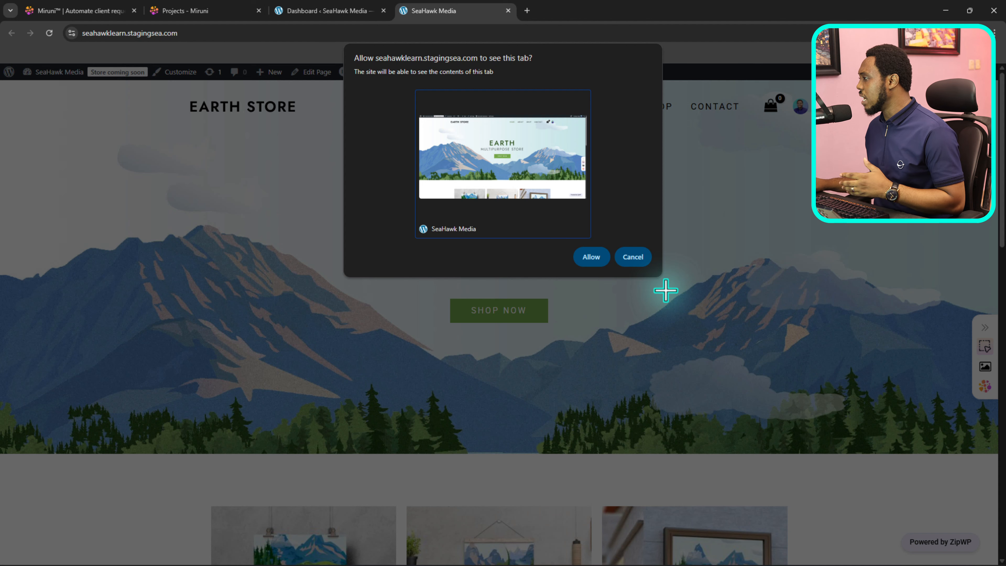
left_click(586, 259)
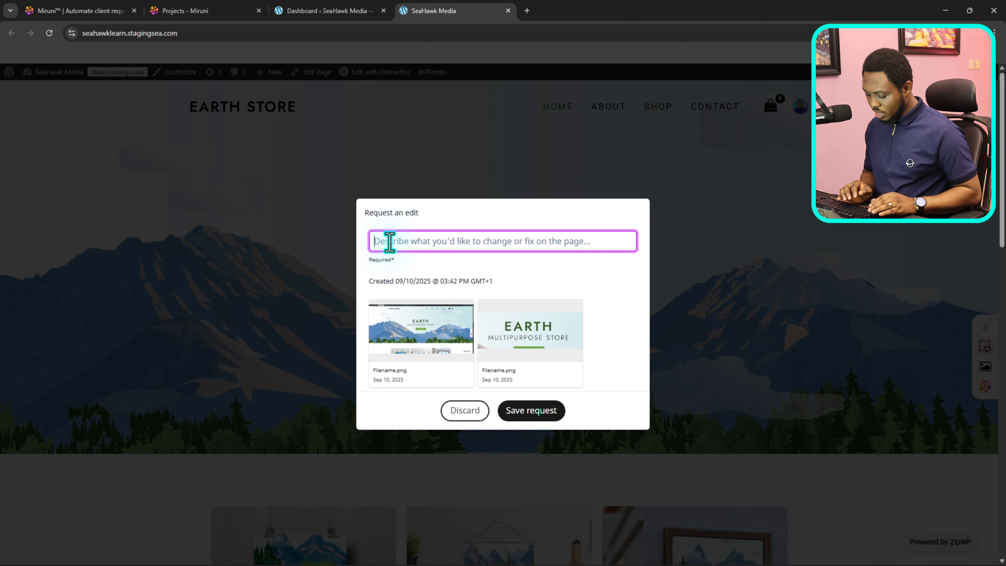
Describe the edit as "Change this CTR to The Earth Multipupose store" and submit the request
type("Change this CTR to The Earth Multipupose store")
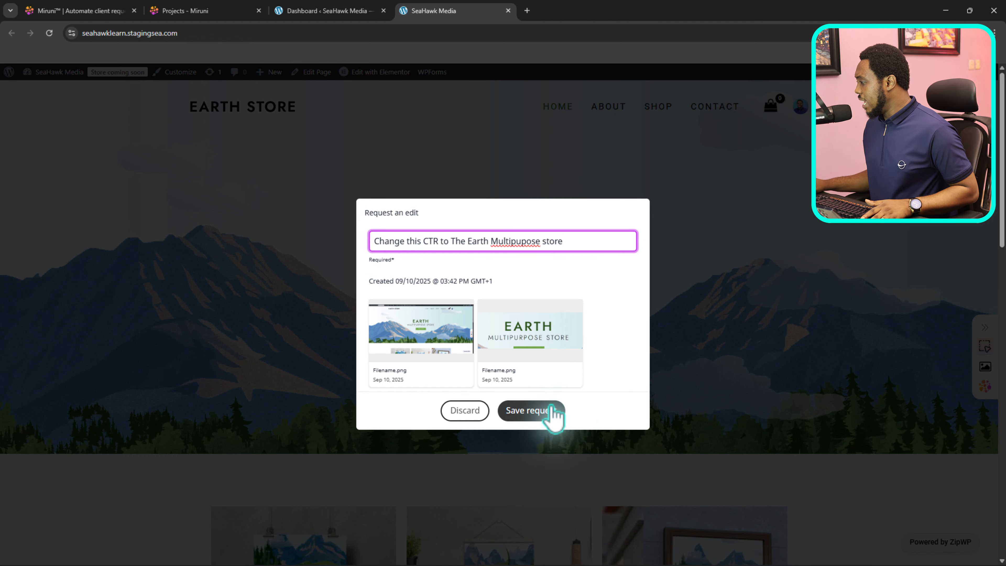
left_click(544, 413)
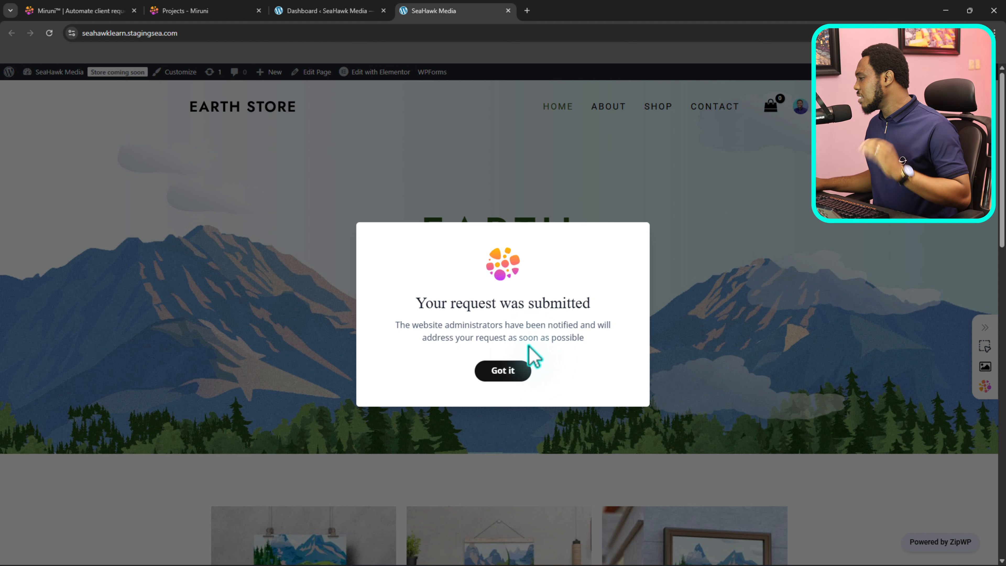
left_click(503, 373)
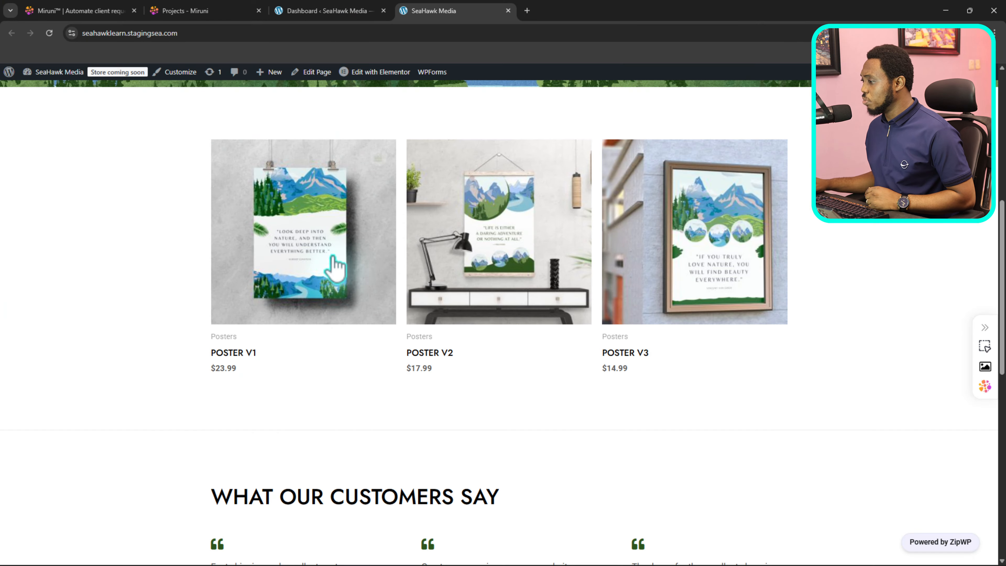
Capture the Poster V1 product card and submit an edit request reading "Change the price to $49.99"
left_click(984, 347)
left_click_drag(202, 130, 400, 380)
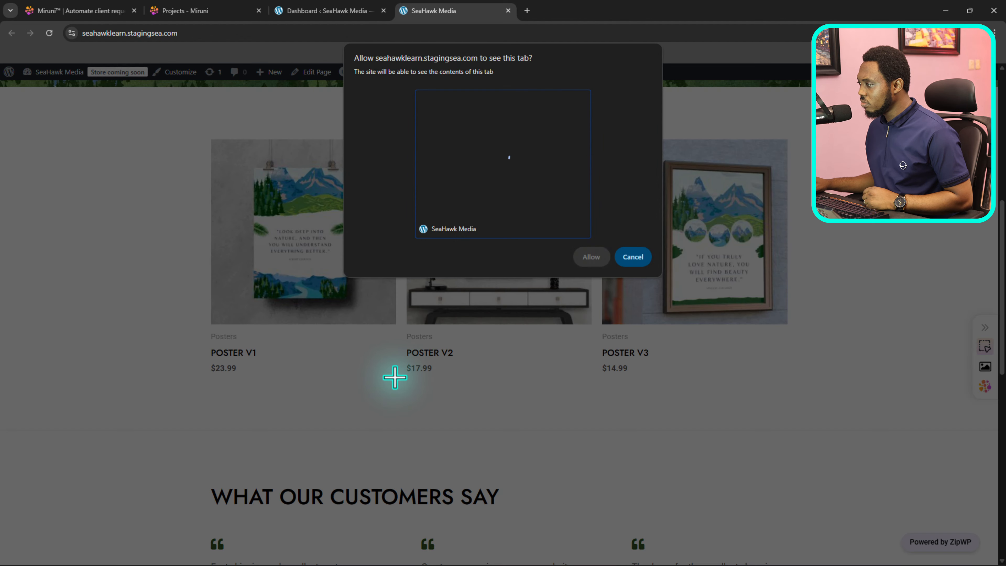
left_click(591, 257)
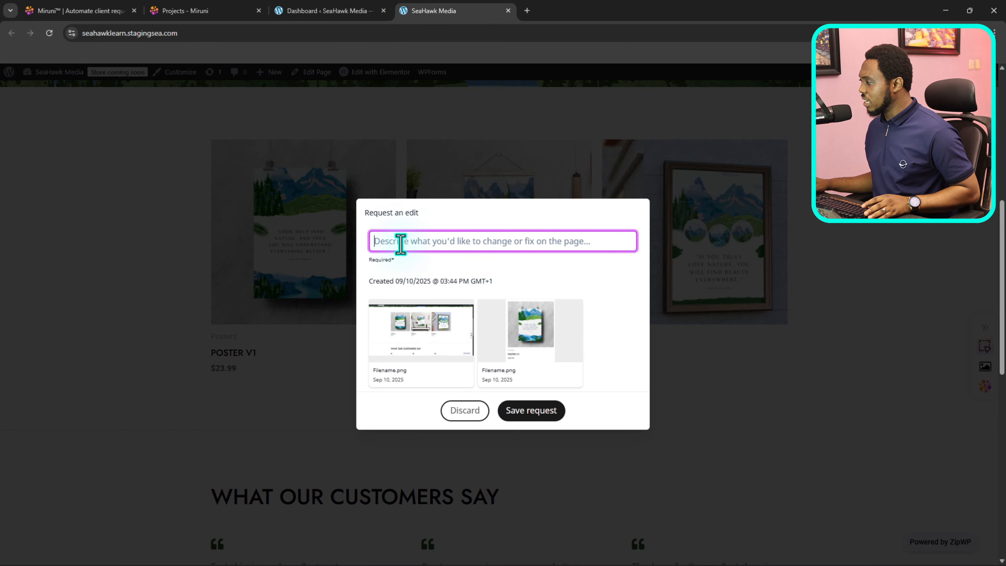
type("Change the price to $49")
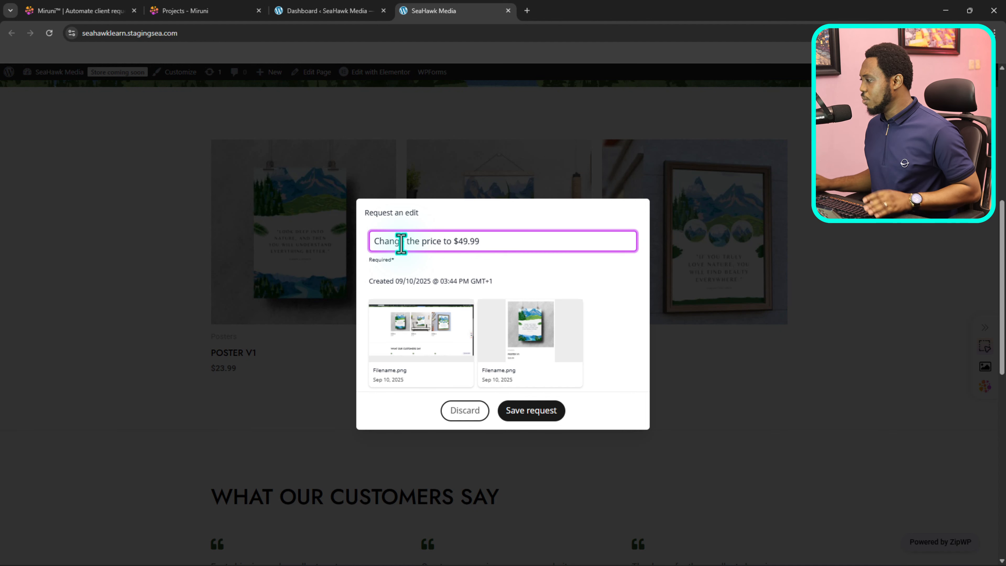
left_click(534, 414)
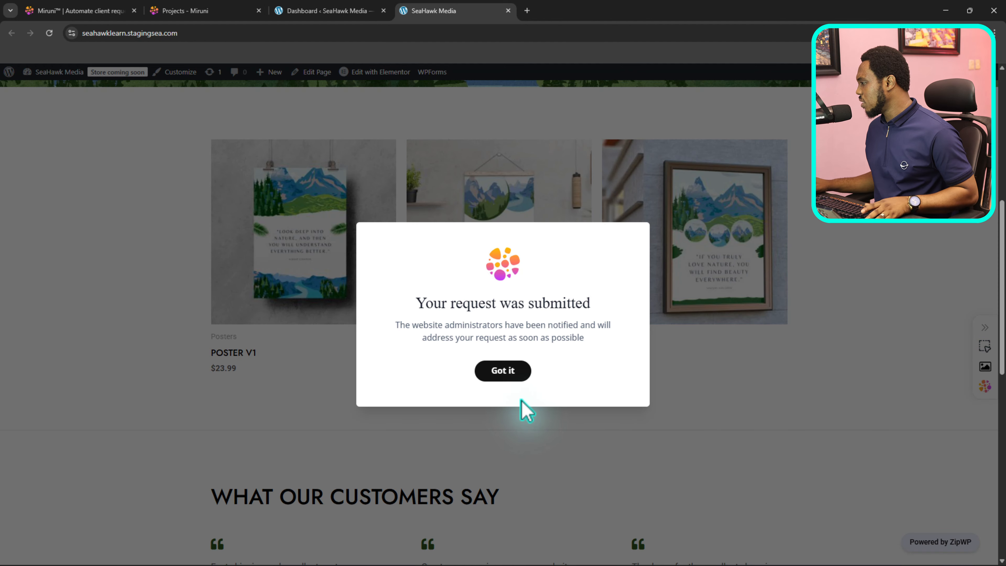
left_click(503, 373)
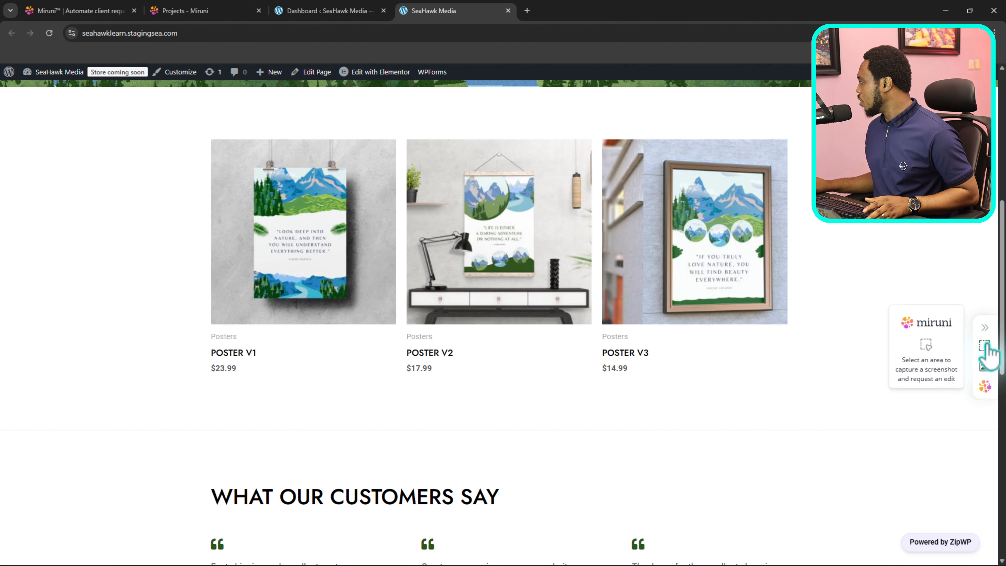
Start an image replacement request for the Poster V3 picture and discard it without saving
left_click(985, 366)
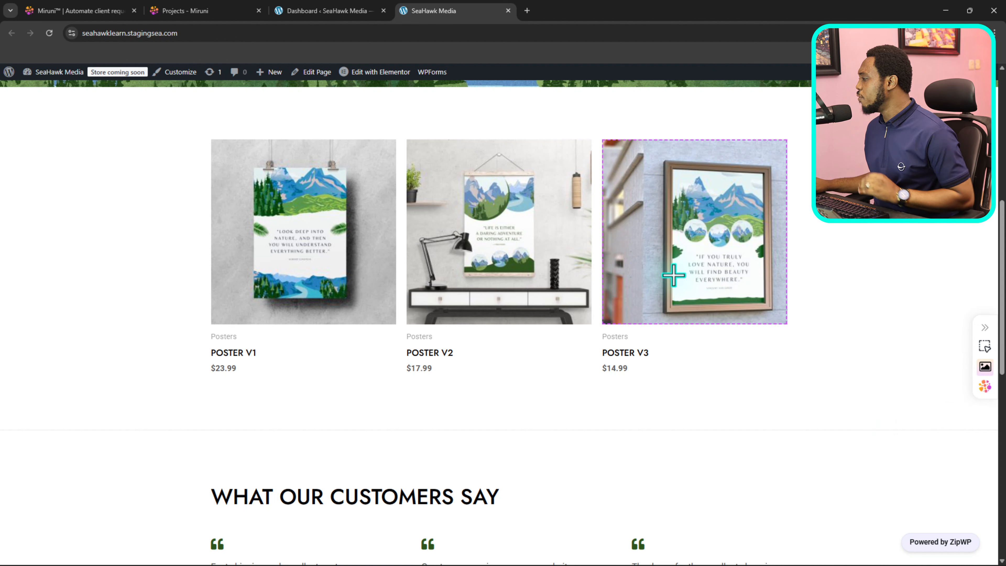
left_click(658, 270)
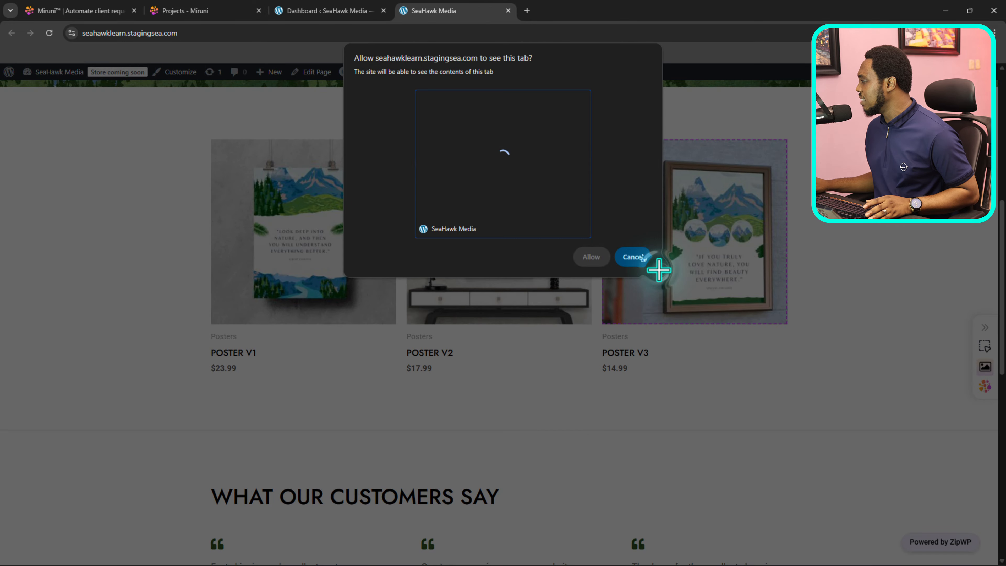
left_click(599, 258)
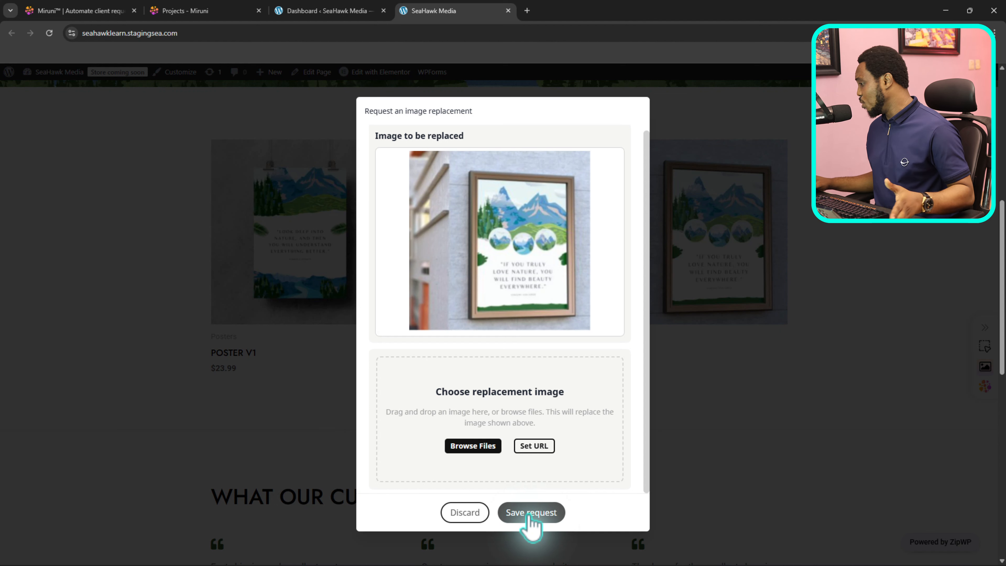
left_click(455, 513)
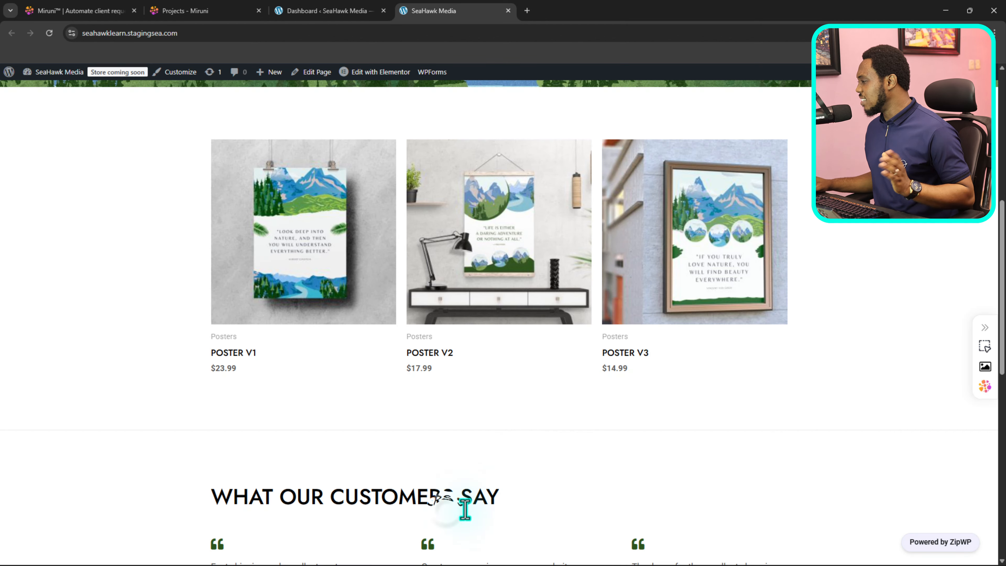
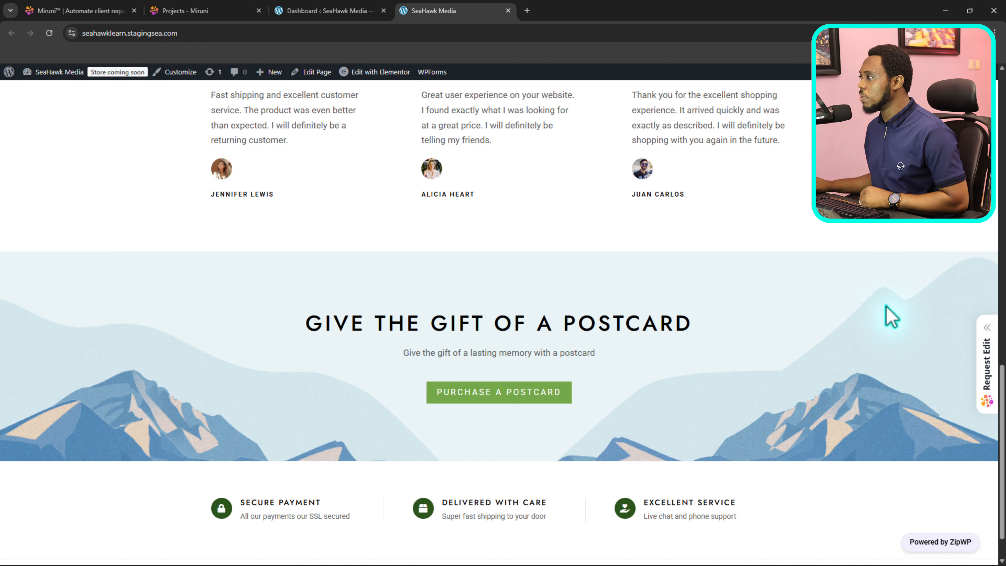
Compare the store's home page in the logged-out browser window with the administrator's view, checking for the Request Edit widget
key("alt+Tab")
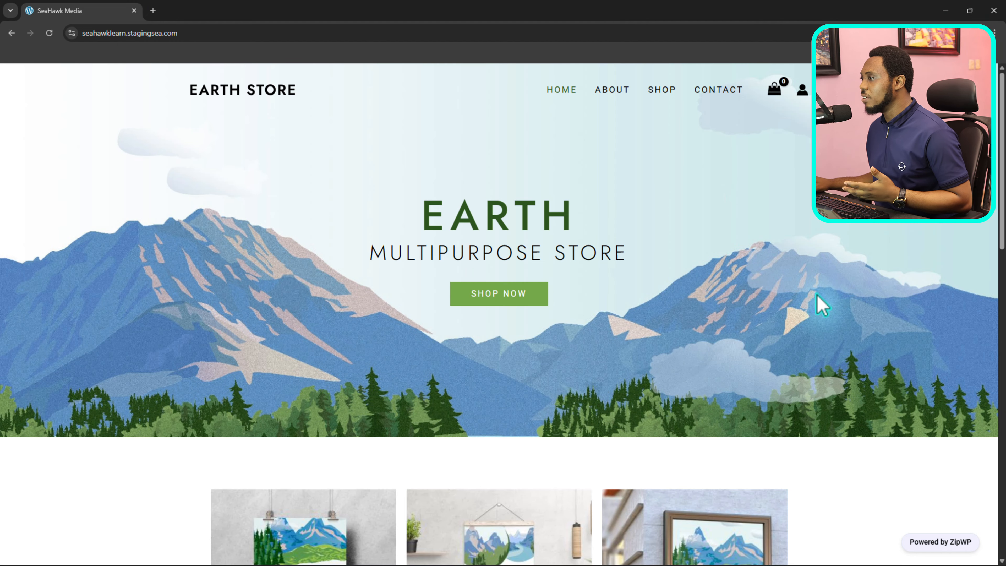
scroll(822, 306, "down", 10)
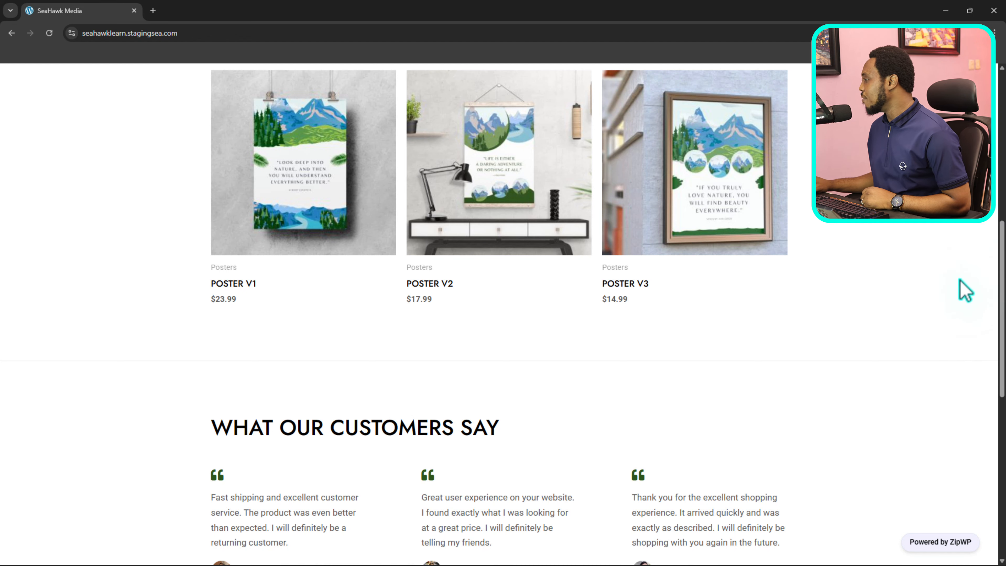
scroll(959, 285, "down", 7)
scroll(976, 295, "up", 11)
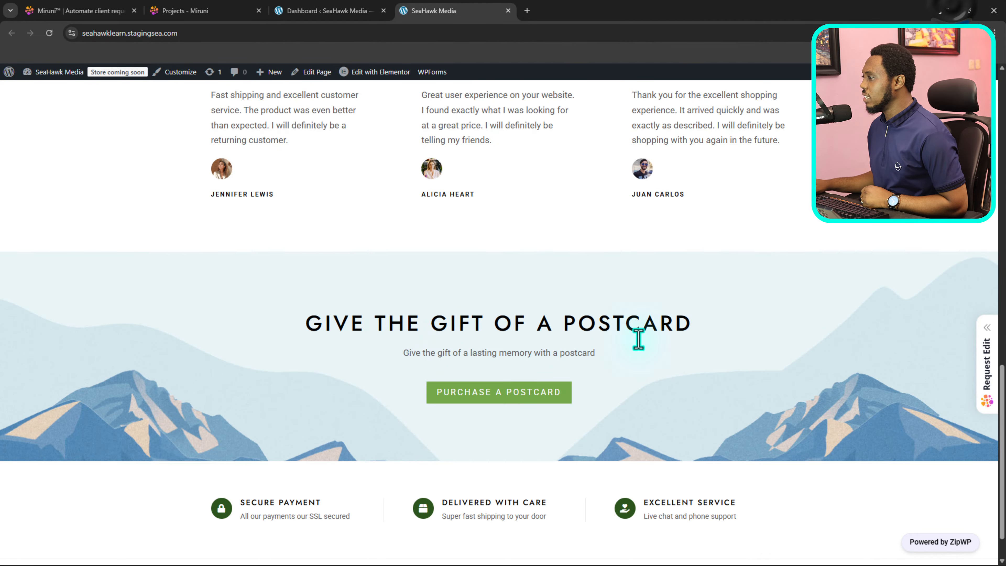
scroll(525, 360, "down", 1)
scroll(530, 376, "up", 15)
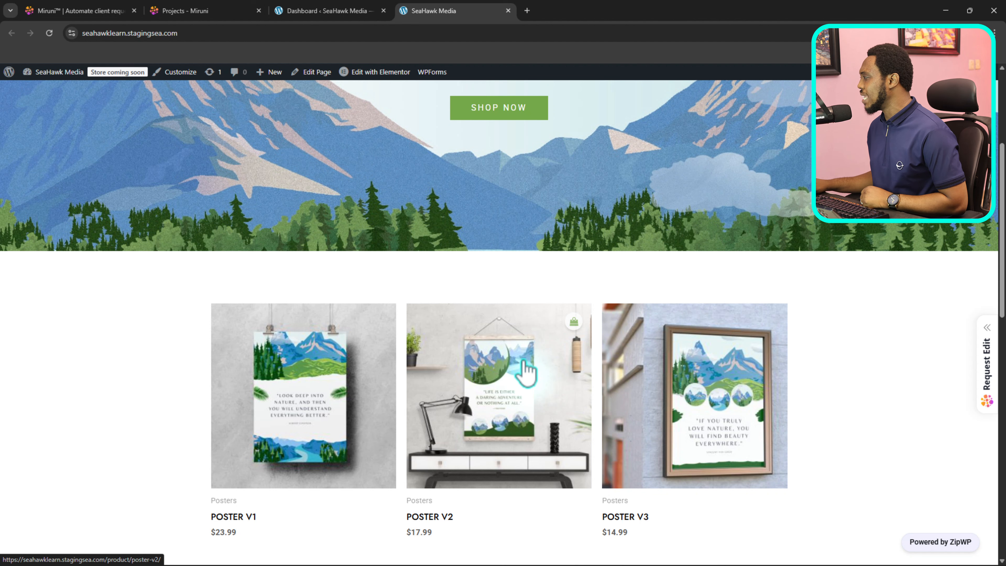
In the WordPress admin, open the Miruni dashboard and the Smart Edit review for the Earth Multipupose store request
left_click(322, 12)
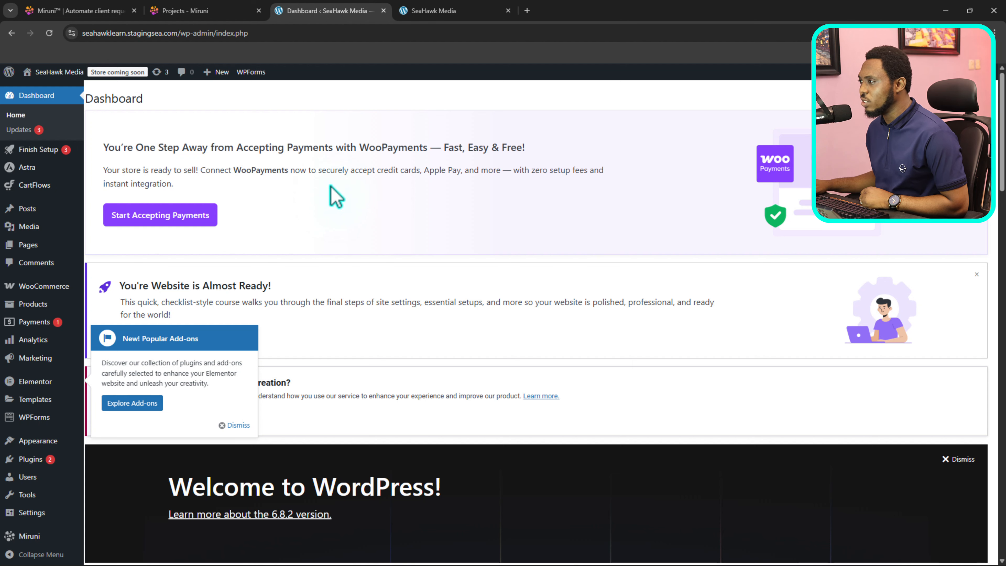
scroll(333, 194, "down", 5)
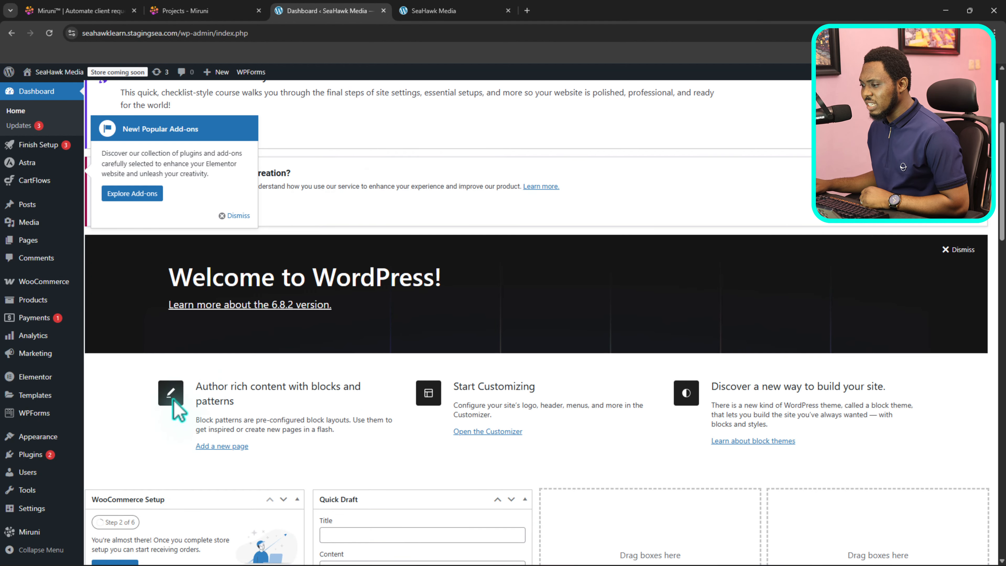
mouse_move(26, 531)
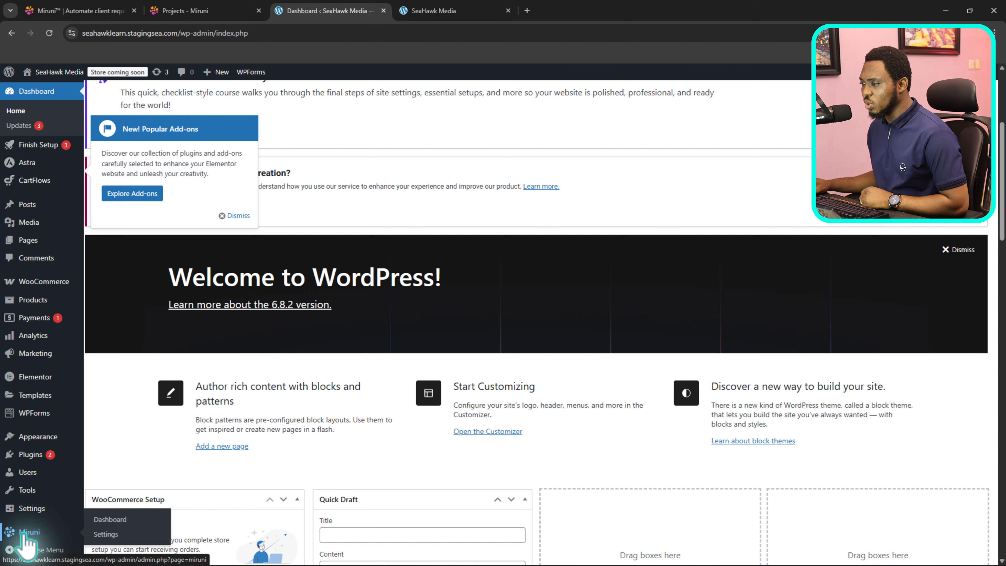
left_click(110, 520)
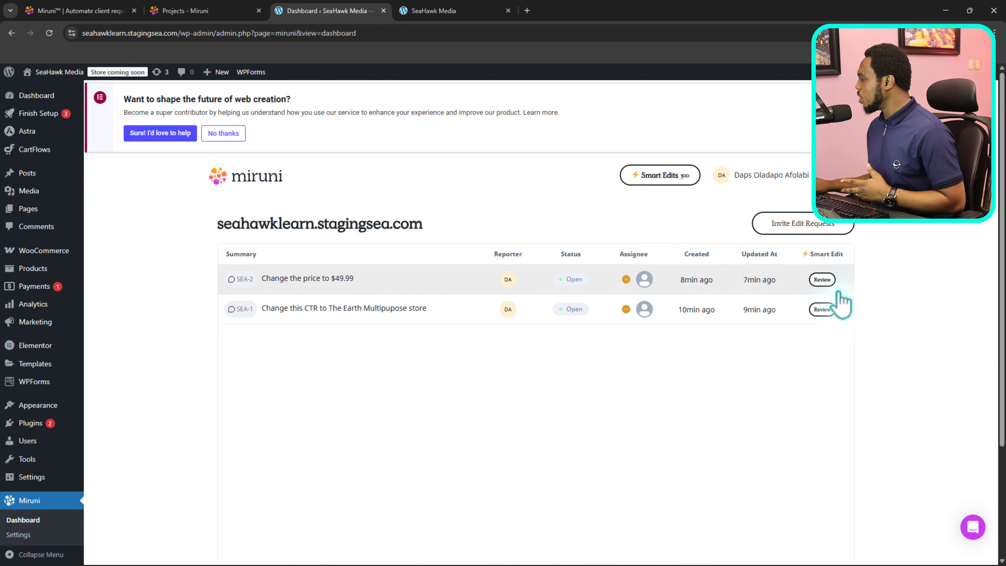
left_click(823, 309)
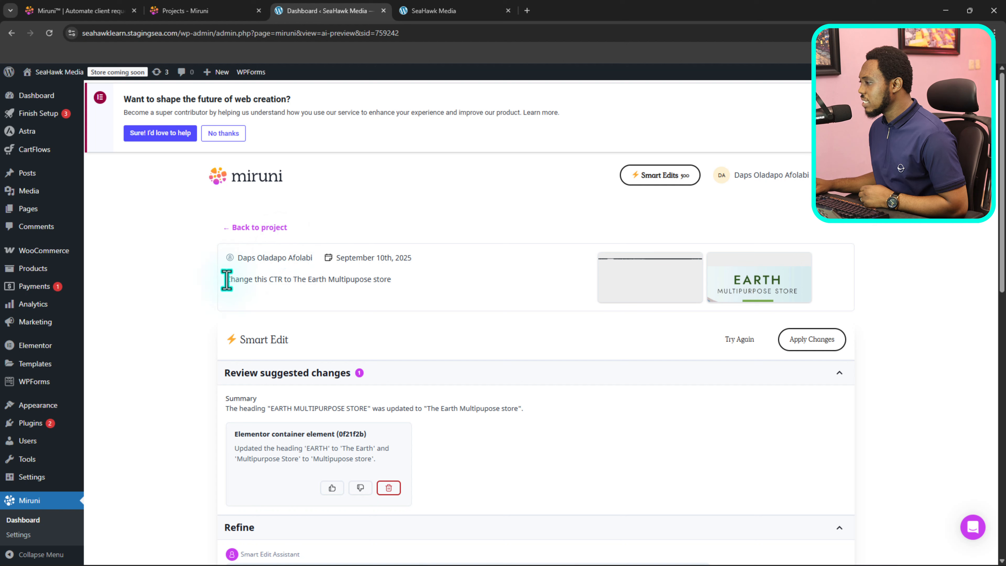
Examine the request's suggested changes and compare the current published home page with the Smart Edit preview
left_click_drag(227, 280, 418, 288)
scroll(596, 279, "down", 1)
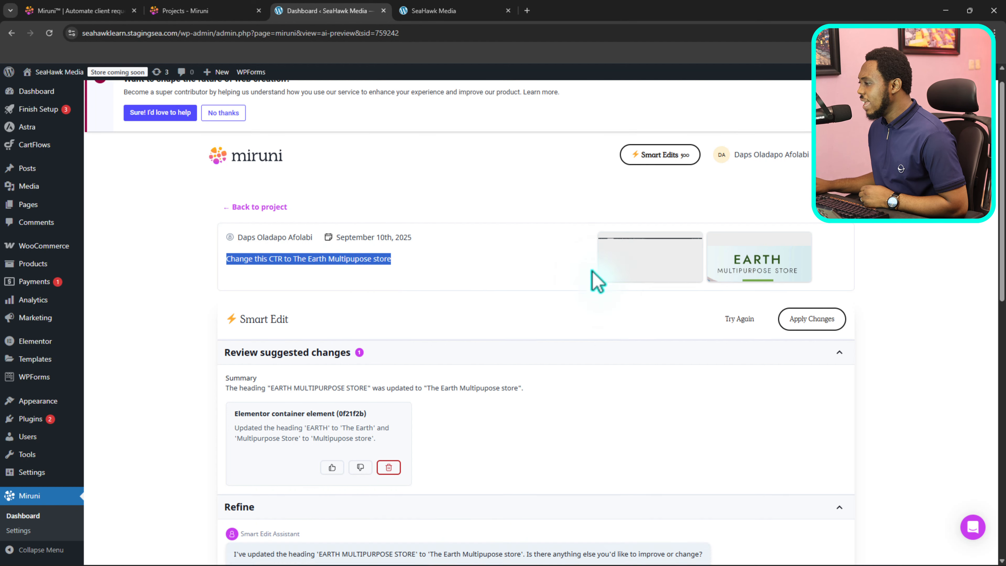
scroll(596, 279, "down", 3)
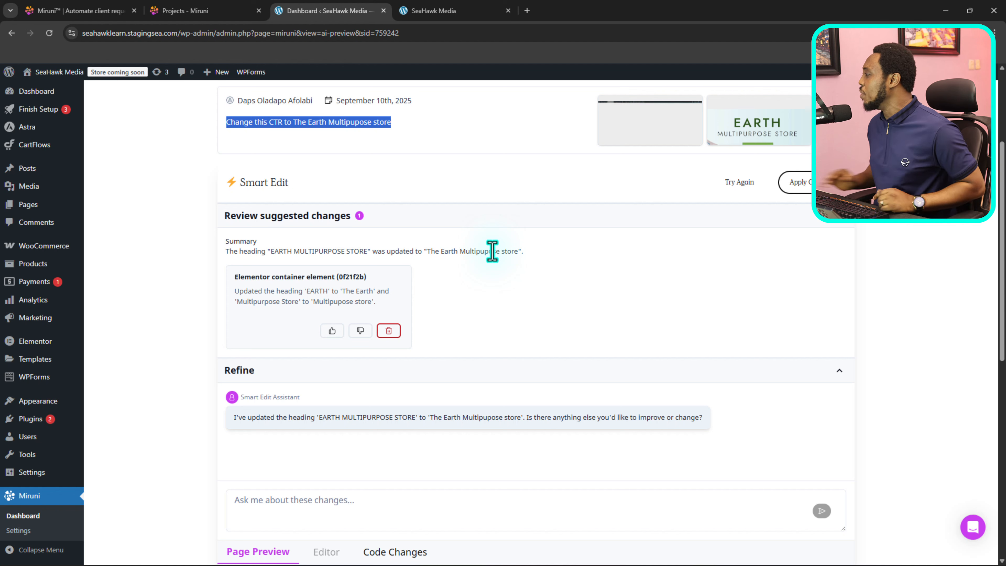
scroll(570, 261, "down", 1)
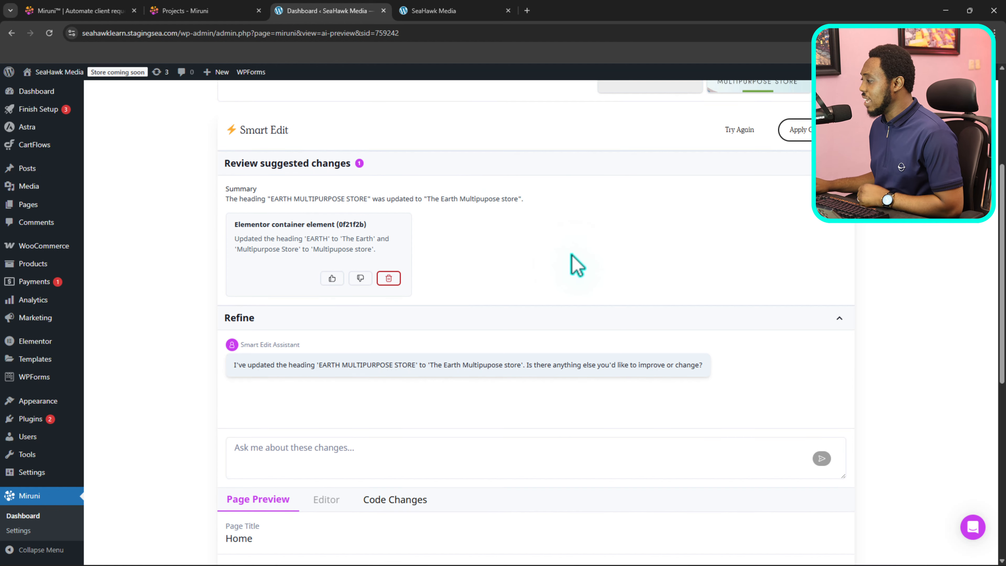
scroll(577, 265, "down", 7)
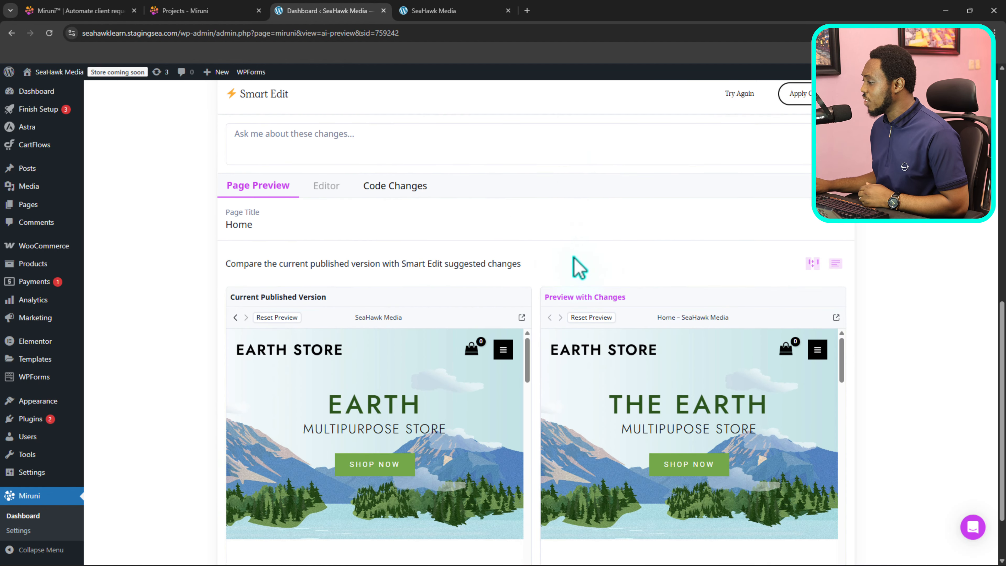
scroll(539, 313, "down", 1)
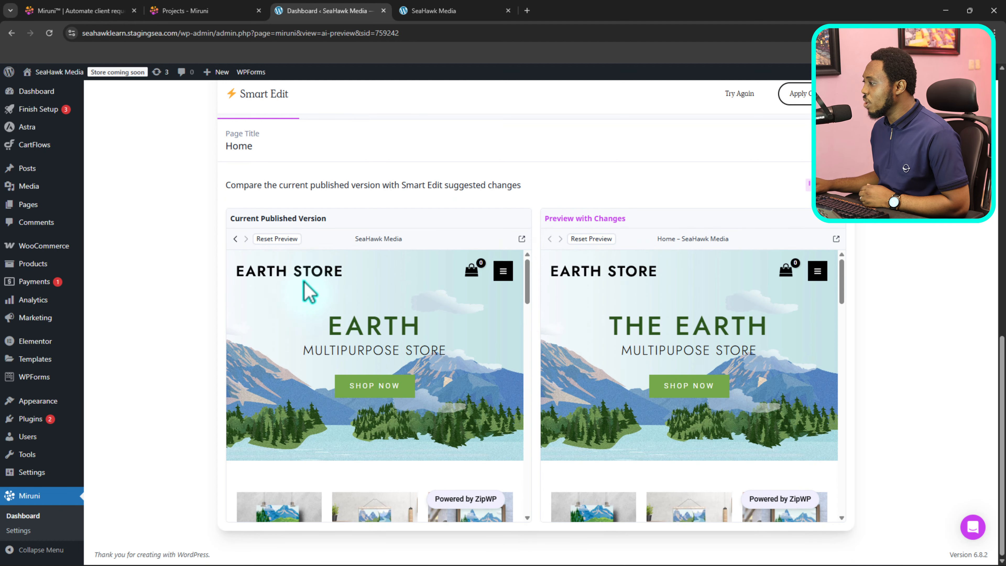
scroll(282, 277, "down", 3)
scroll(333, 292, "up", 3)
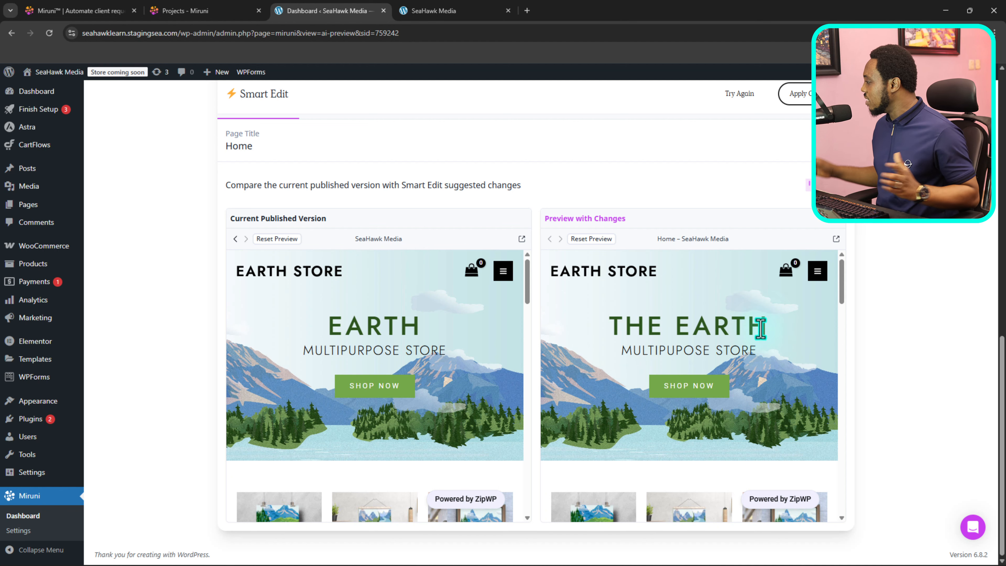
Ask the Smart Edit assistant to reduce the size of "THE" to the same size as "multipurpose store"
scroll(779, 365, "down", 5)
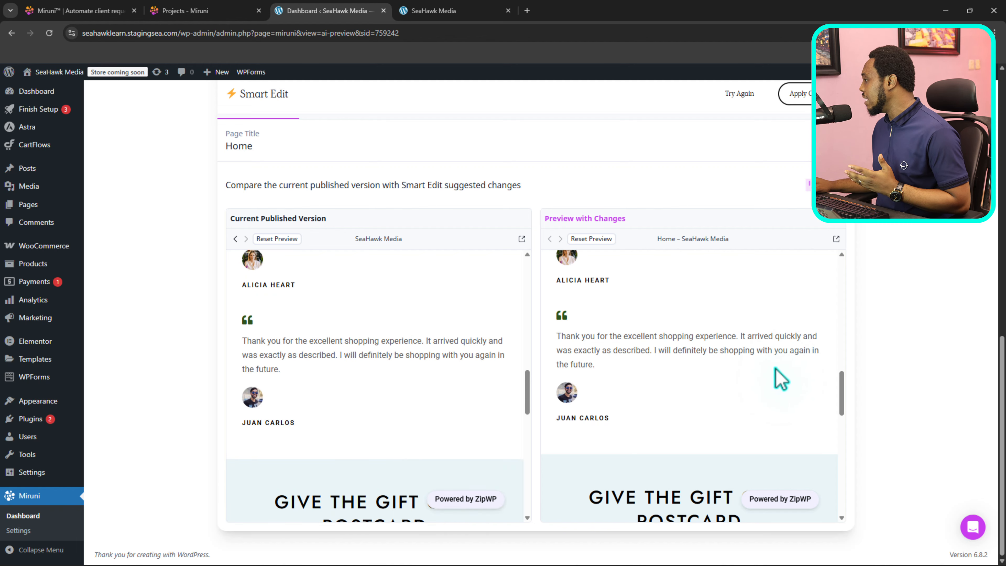
scroll(795, 178, "up", 3)
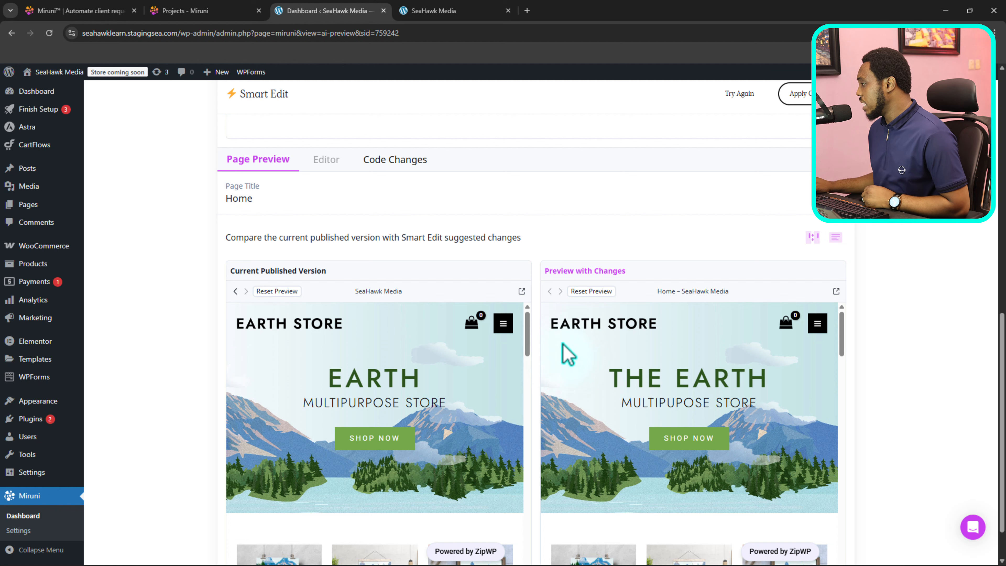
scroll(567, 354, "up", 4)
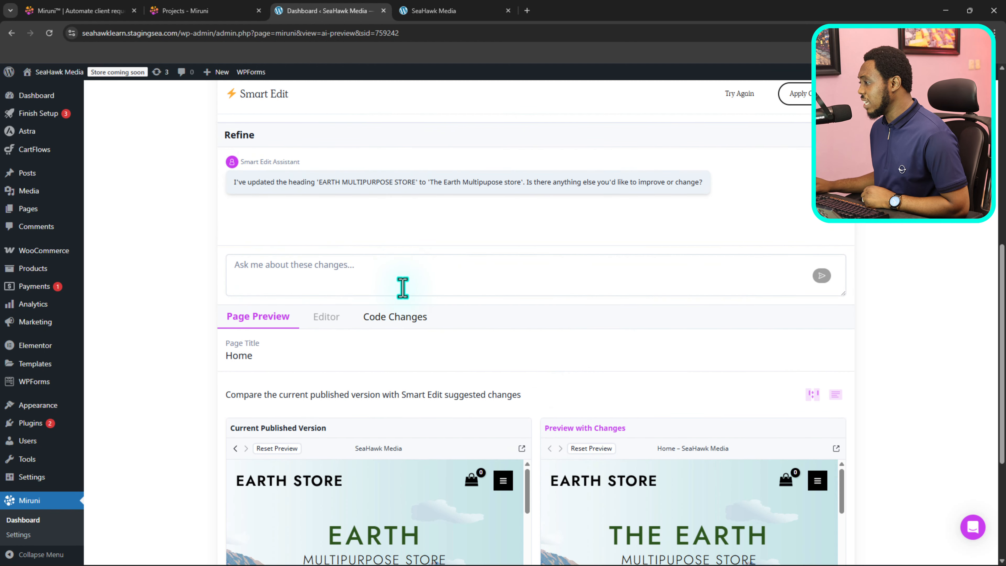
left_click(237, 269)
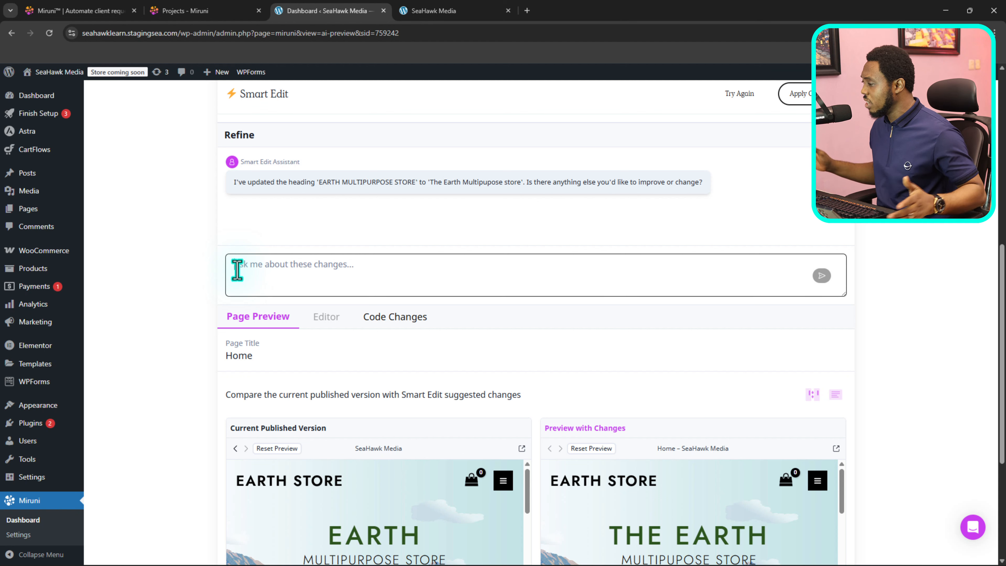
type("Can you reduce the size of \"THE\", make it the same size of the \"multipurpose store\"")
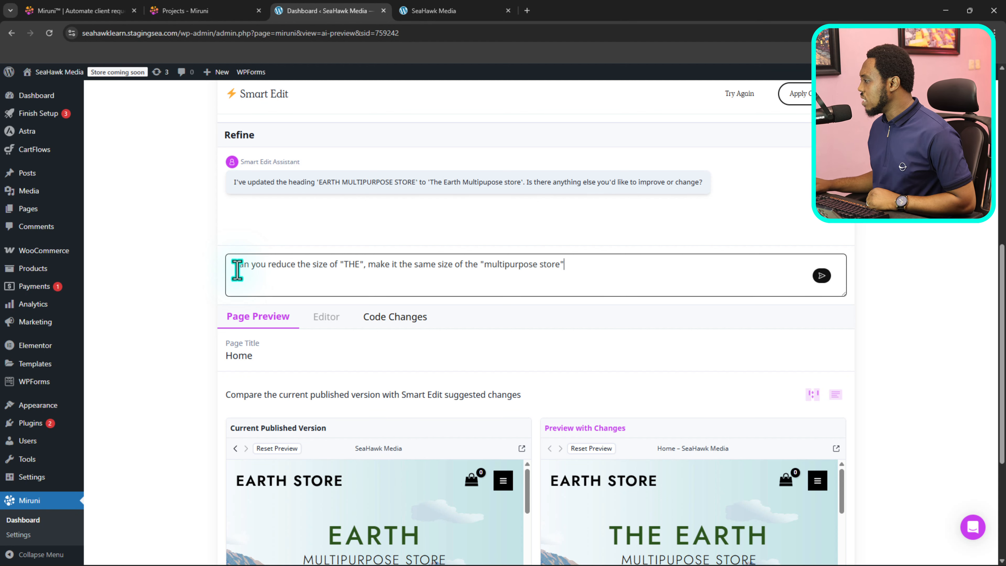
scroll(635, 378, "down", 3)
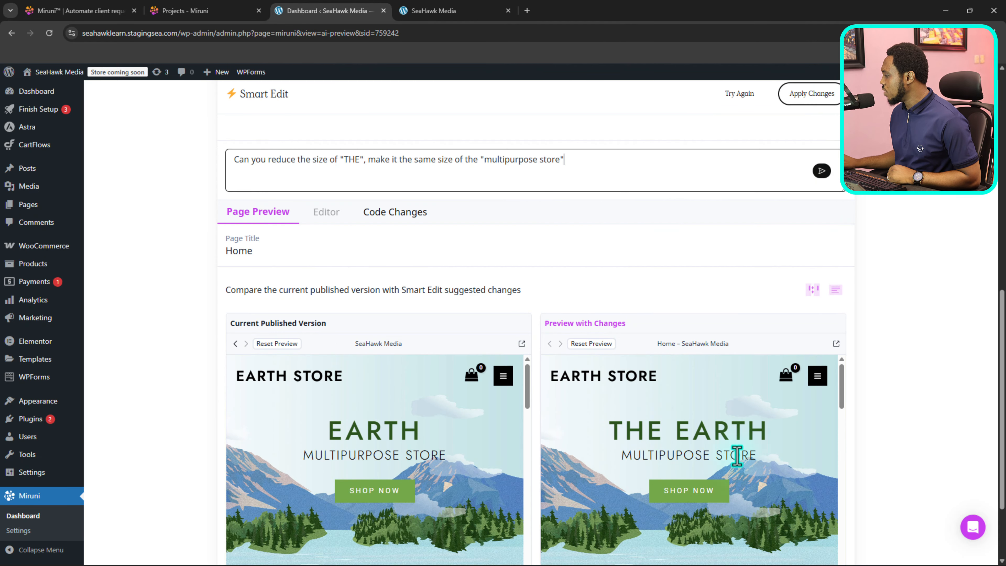
left_click(822, 171)
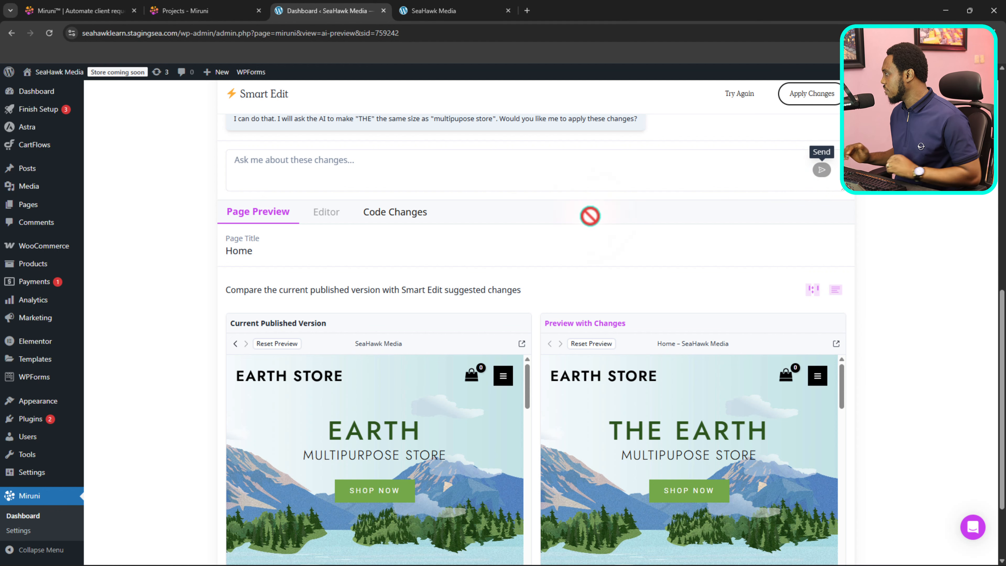
Reply to the assistant's proposal with "Yes, apply changes"
scroll(588, 214, "up", 4)
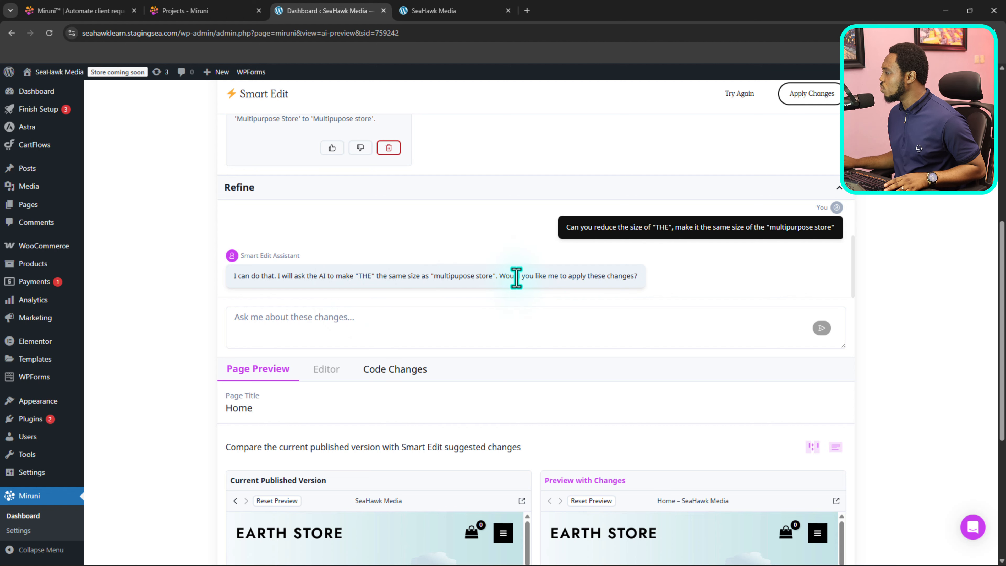
left_click(272, 319)
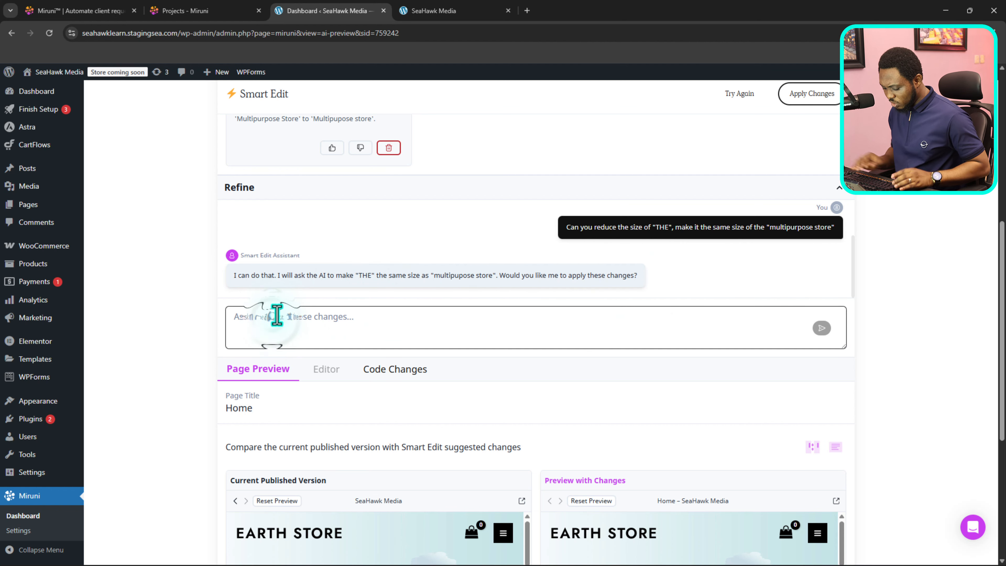
type("Yes, apply changes")
key("Return")
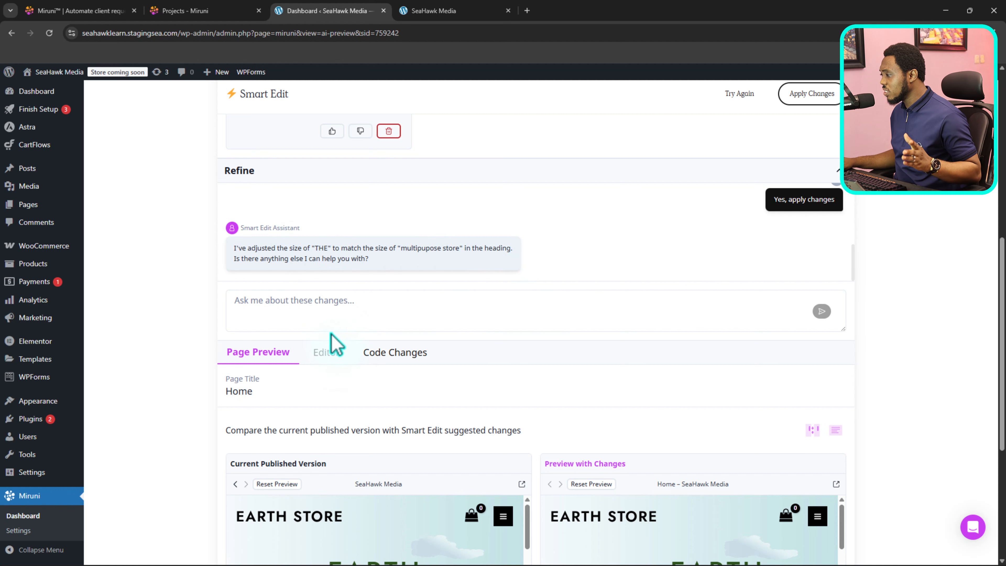
Review the refined heading in the preview, apply the Smart Edit changes, and reload the store's home page to check them
scroll(515, 327, "down", 5)
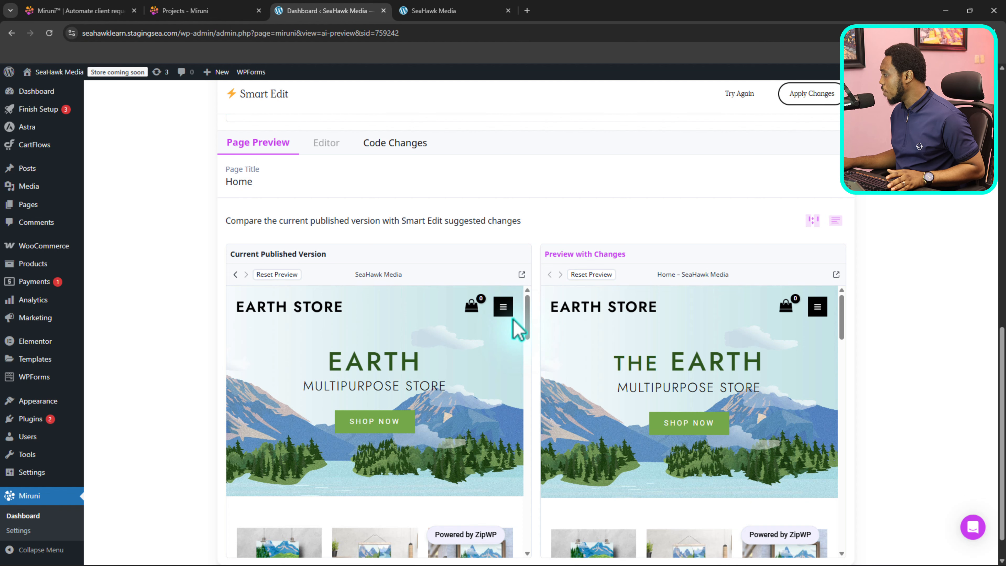
scroll(574, 361, "up", 1)
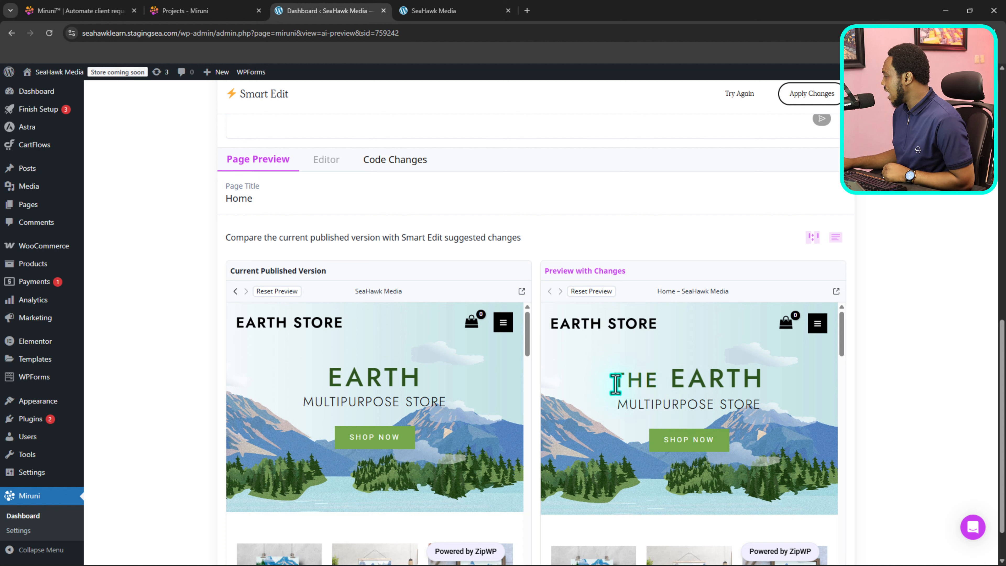
scroll(615, 383, "up", 3)
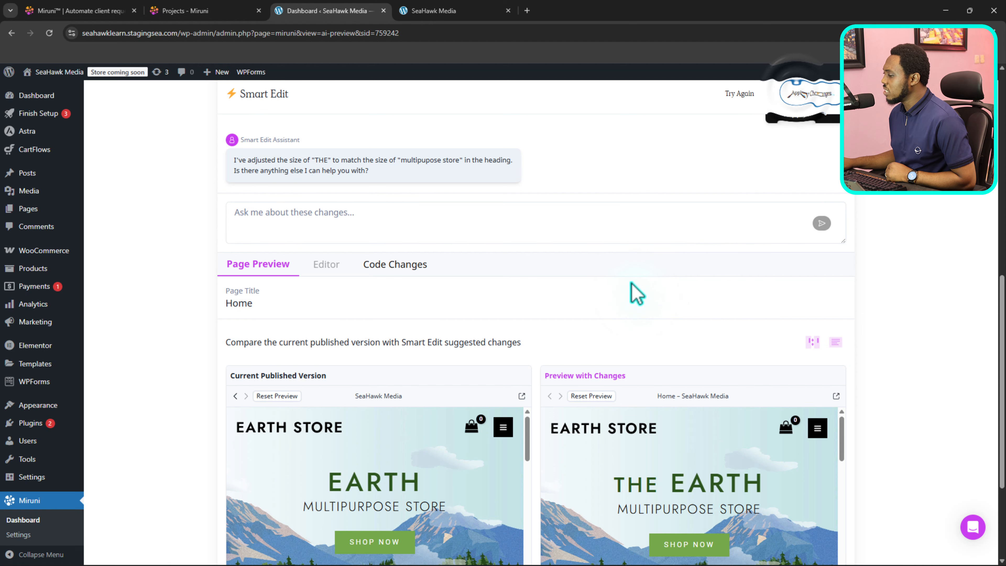
scroll(635, 296, "up", 3)
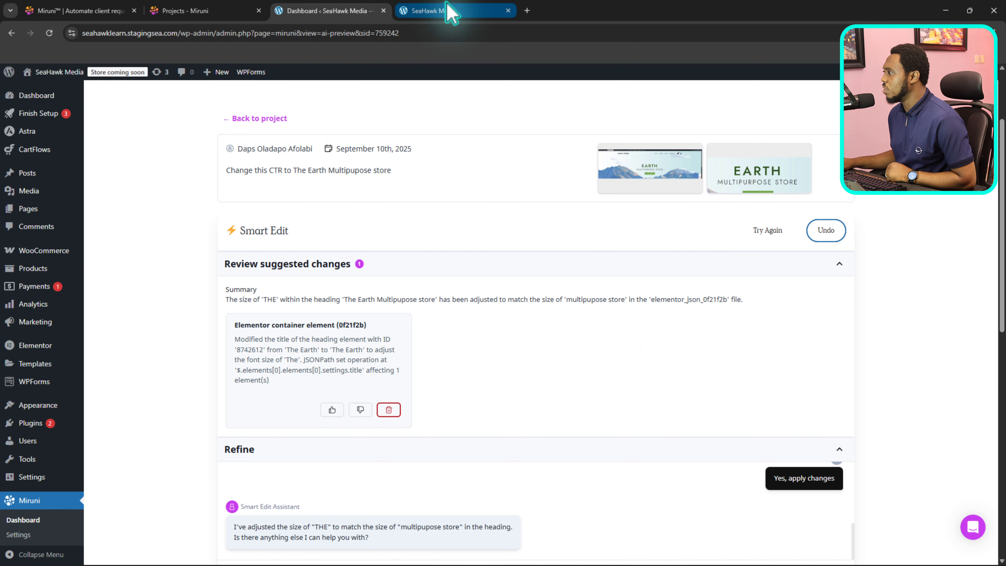
left_click(448, 11)
left_click(49, 34)
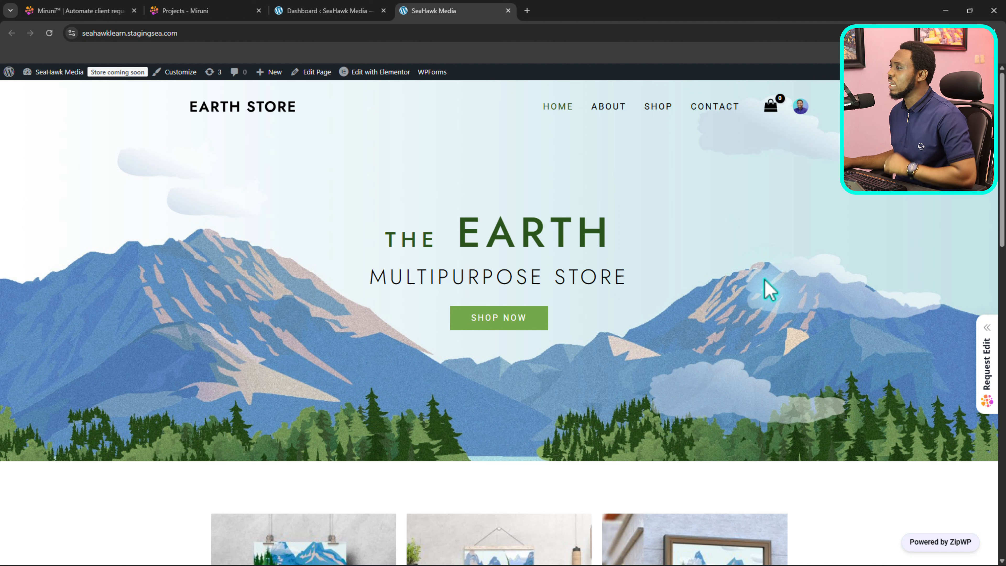
Open the seahawklearn.stagingsea.com project's settings in Miruni and examine its project name and visibility options
left_click(198, 11)
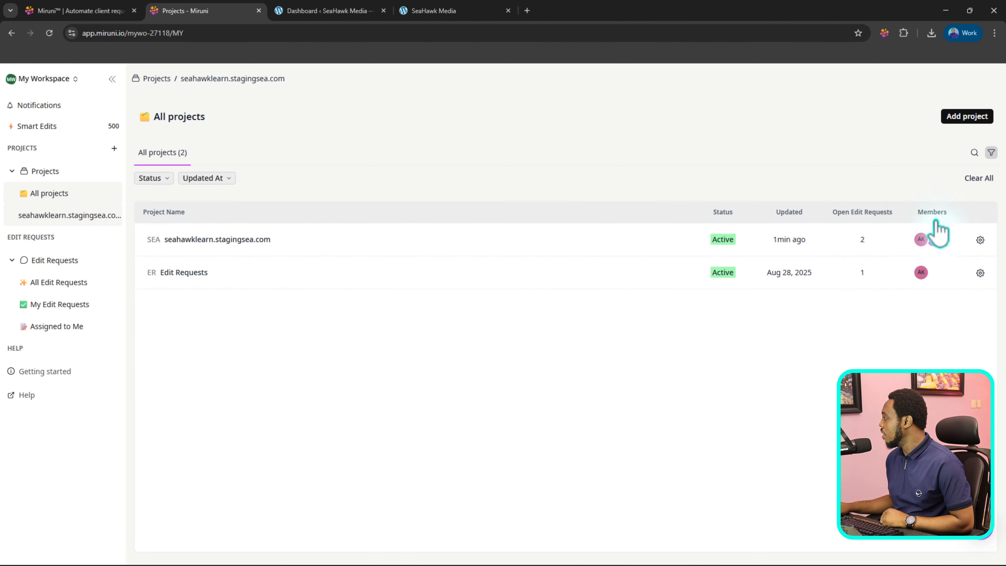
left_click(980, 240)
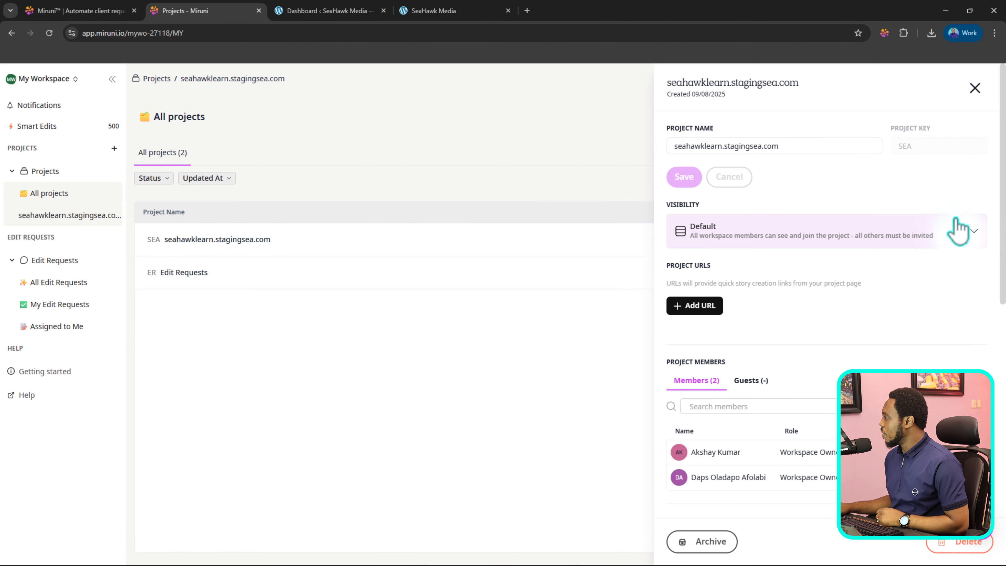
left_click(780, 146)
left_click_drag(780, 146, 673, 152)
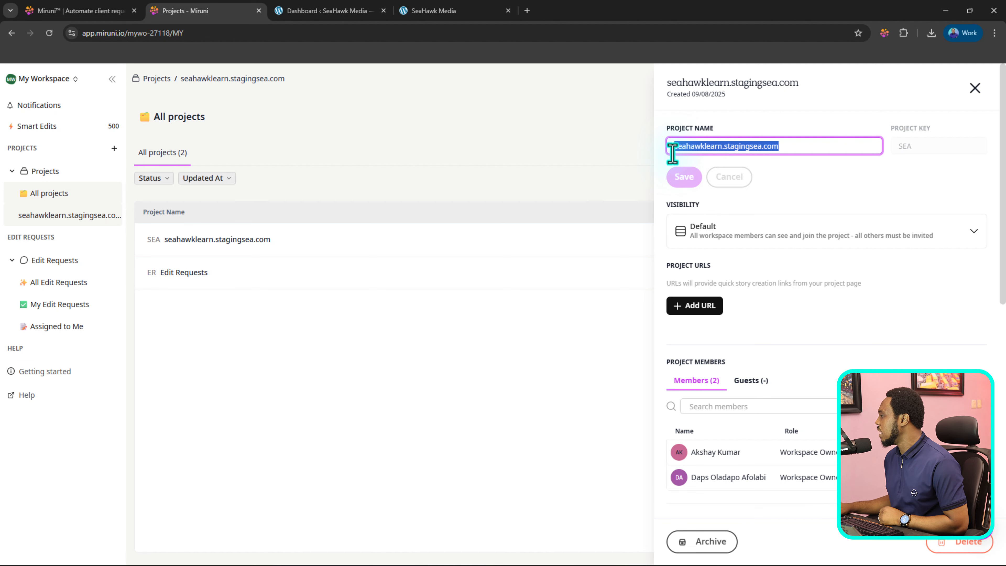
left_click(891, 233)
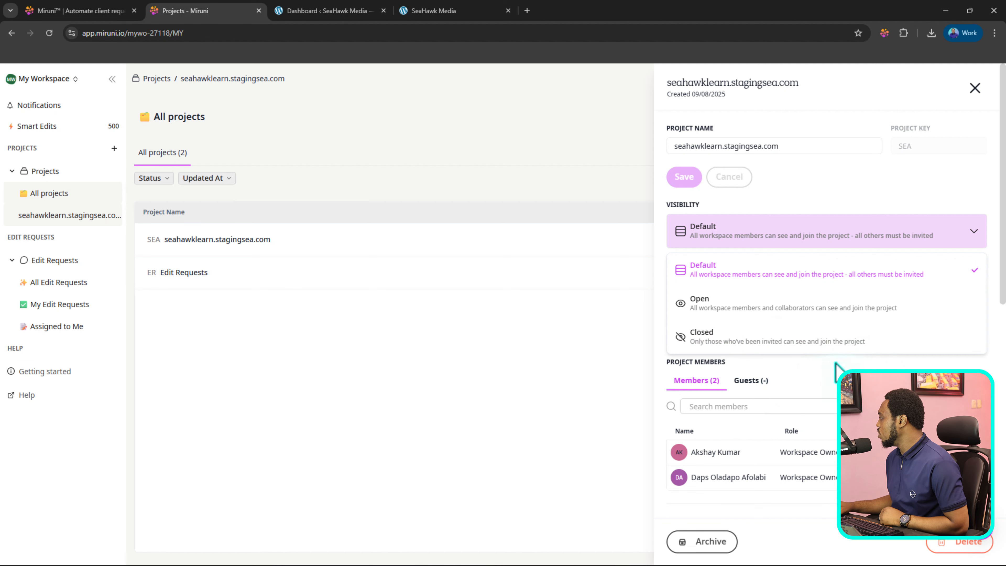
scroll(836, 370, "down", 1)
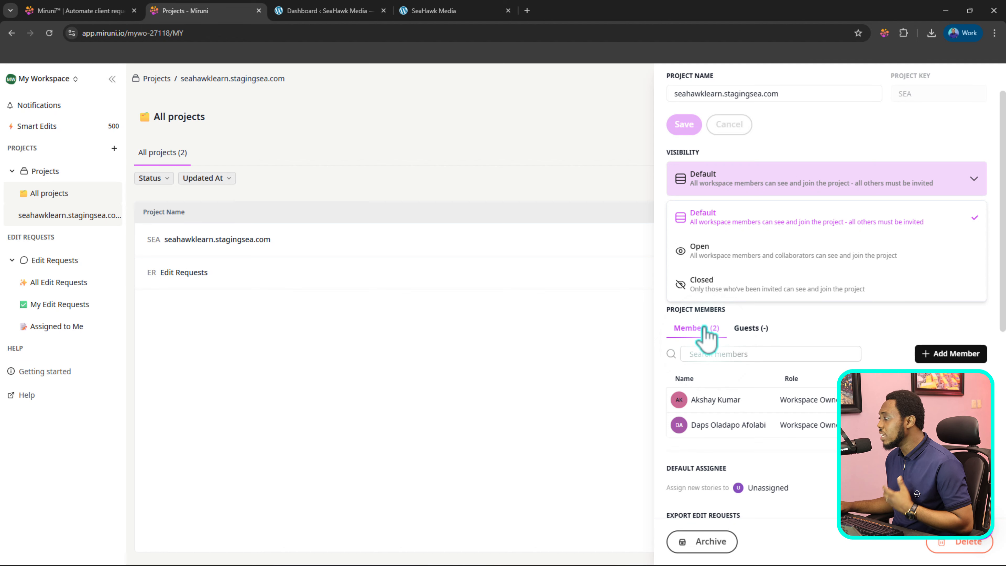
Examine the project's guest list, default assignee, edit request export and default URL view settings
left_click(750, 331)
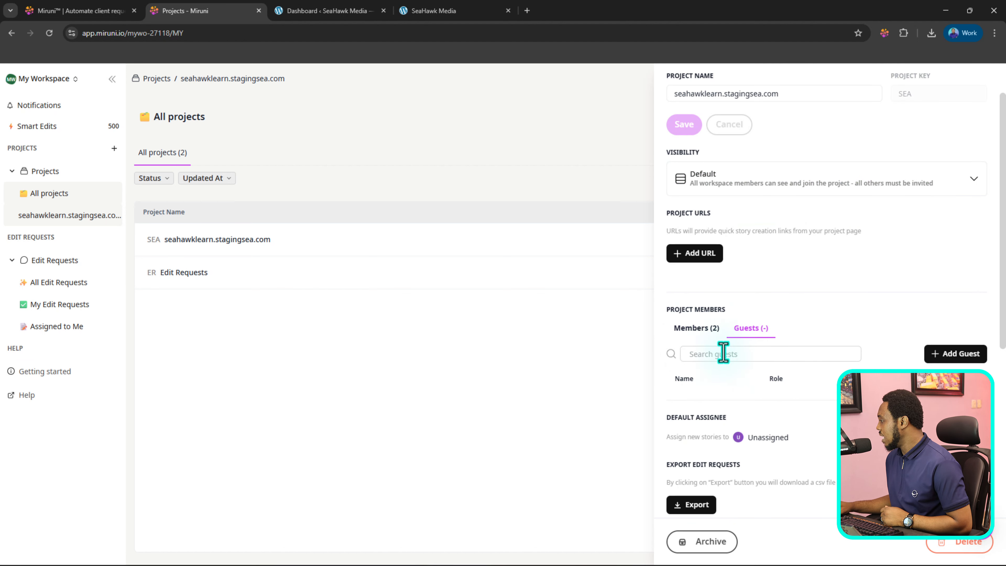
left_click(704, 355)
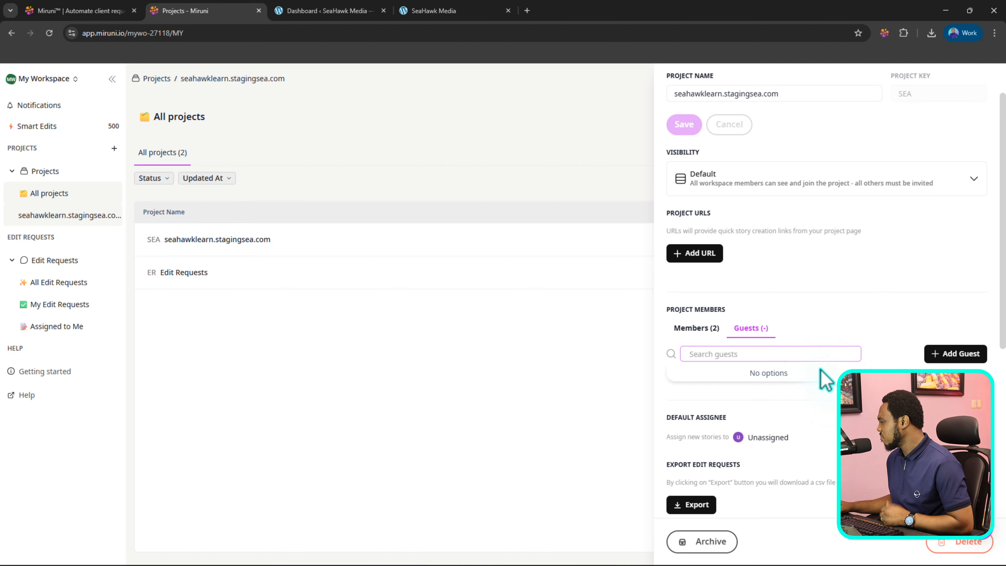
scroll(824, 380, "down", 3)
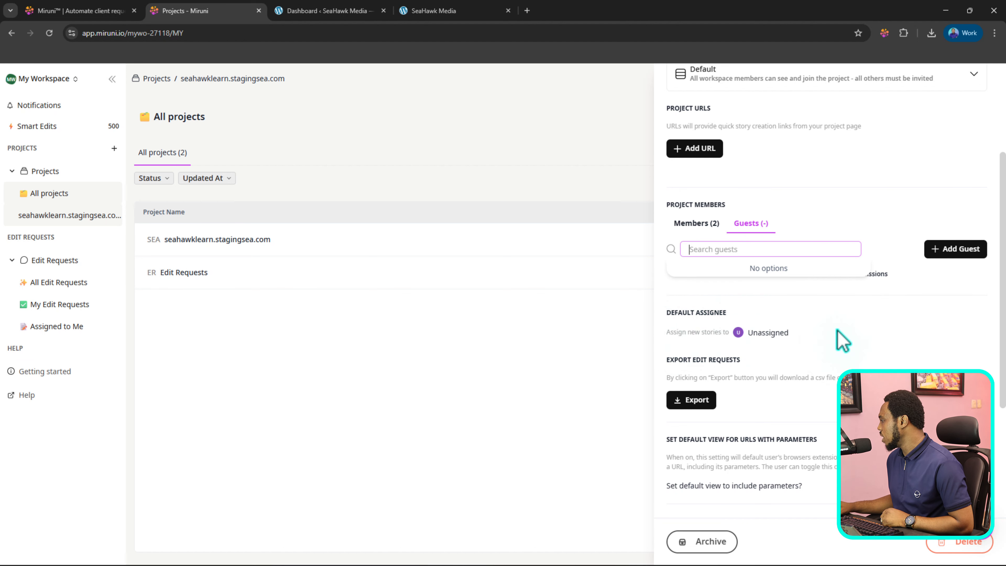
scroll(839, 335, "down", 1)
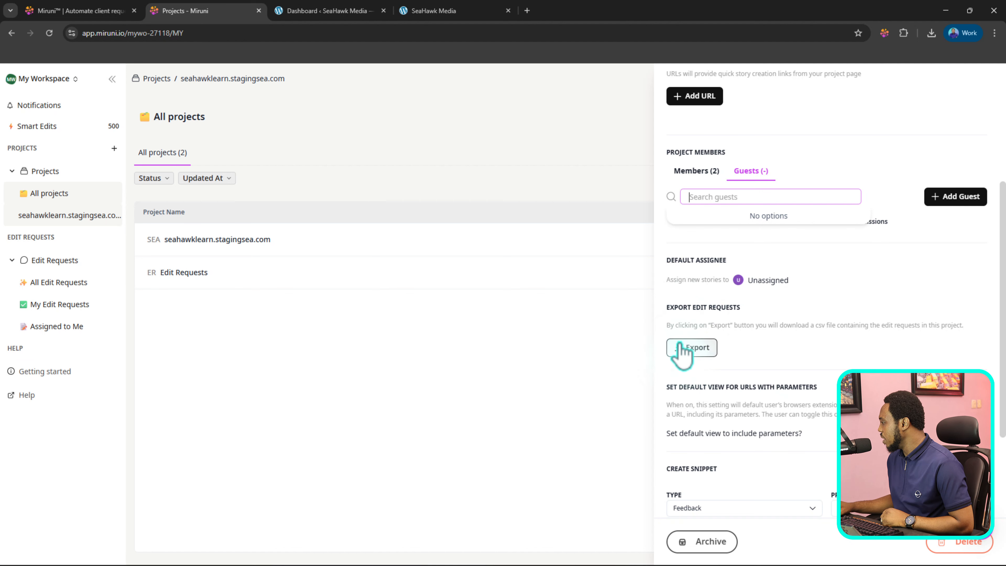
scroll(820, 348, "down", 3)
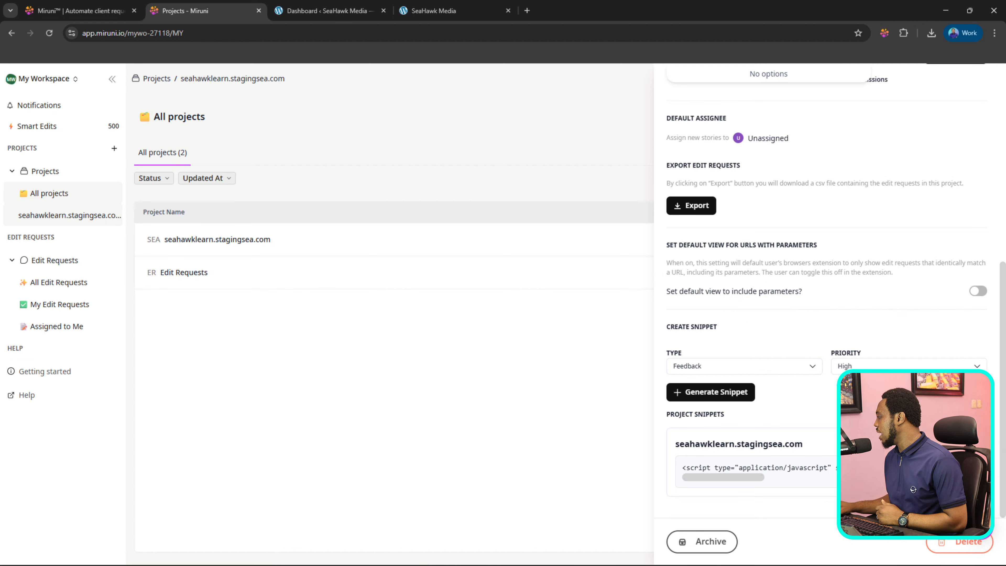
Examine the type and priority options for creating a project snippet, and close the project settings
left_click(724, 370)
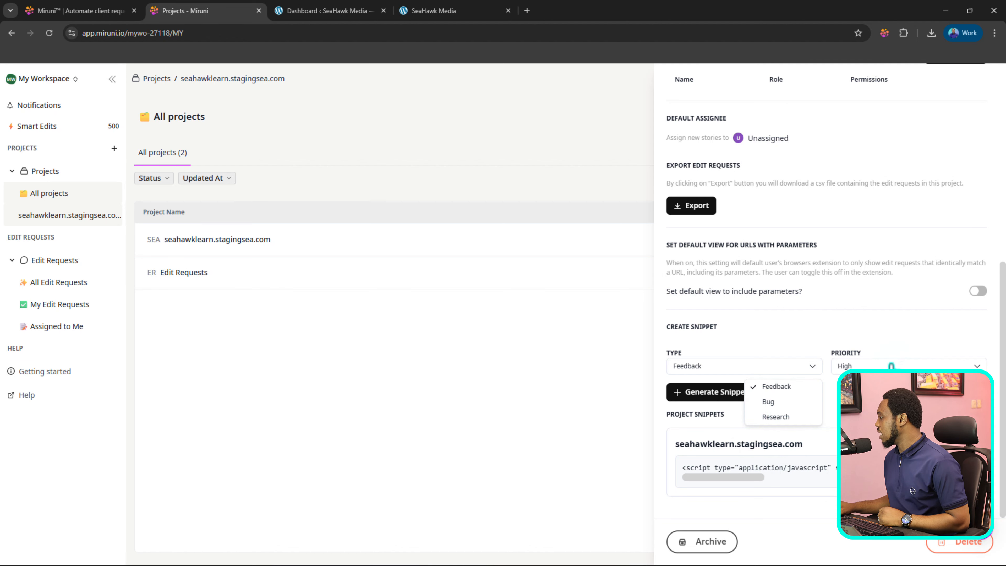
left_click(891, 366)
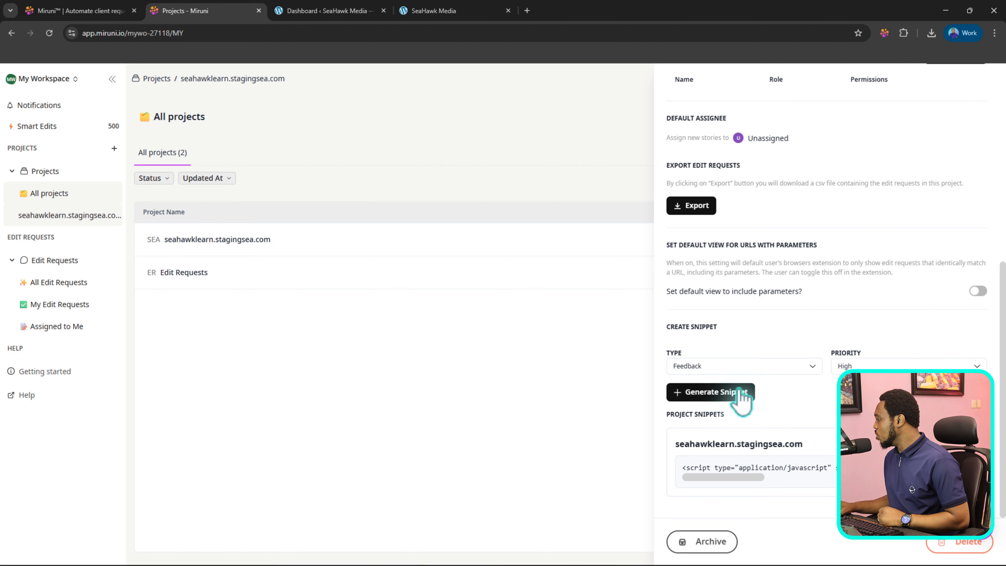
left_click(734, 396)
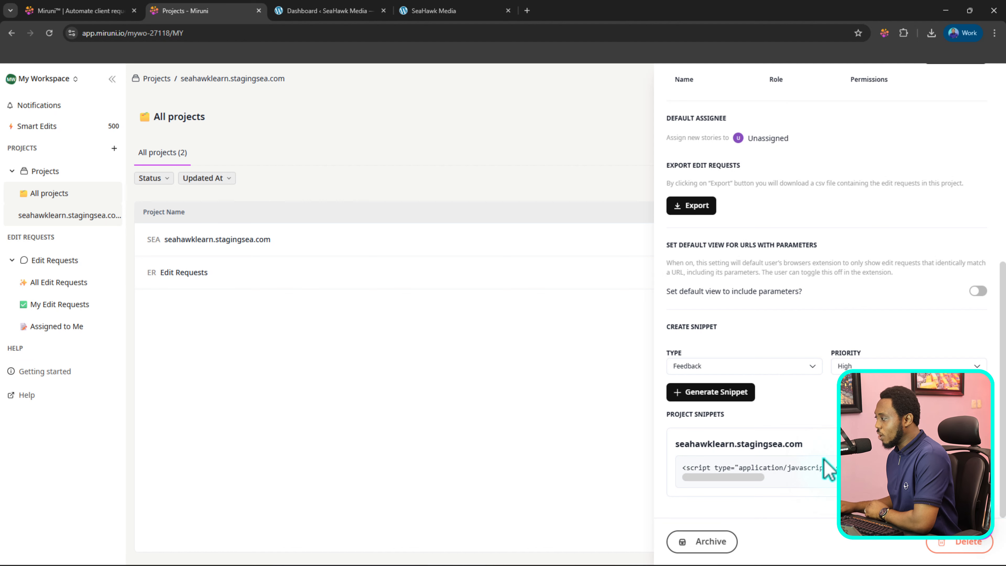
scroll(925, 234, "up", 8)
left_click(977, 88)
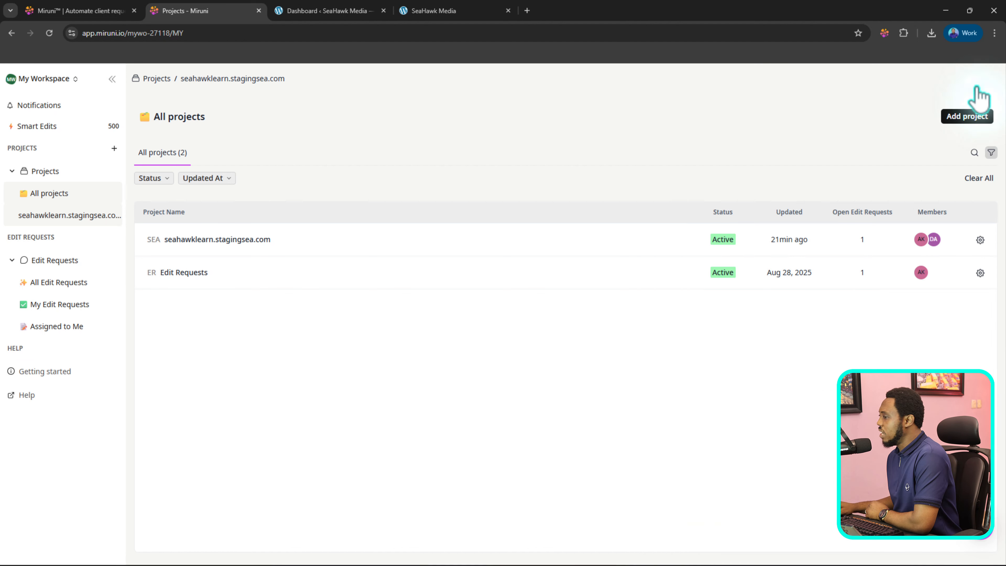
Open the seahawklearn.stagingsea.com project's edit requests and add the Archived and Closed statuses to the status filter
left_click(303, 243)
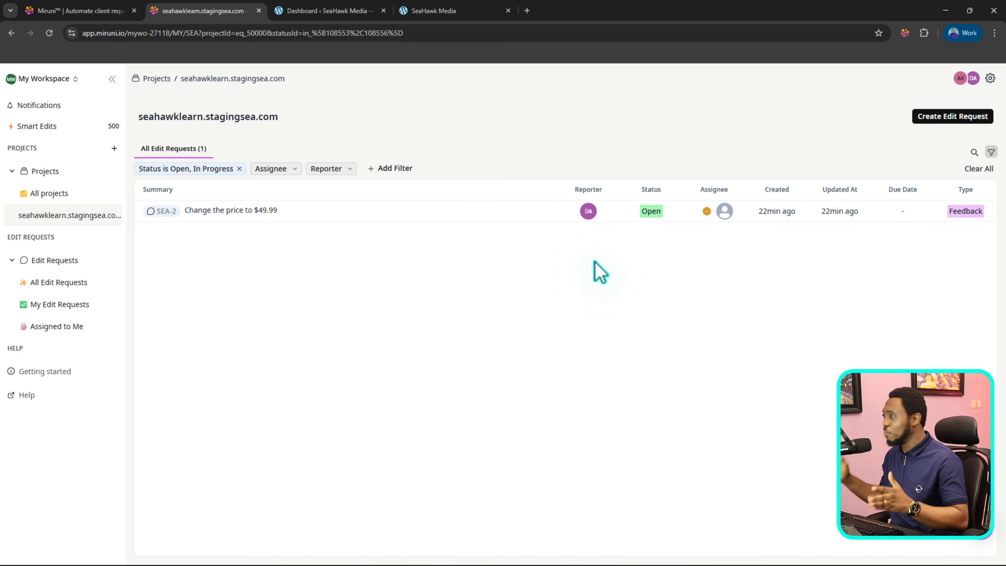
left_click(204, 170)
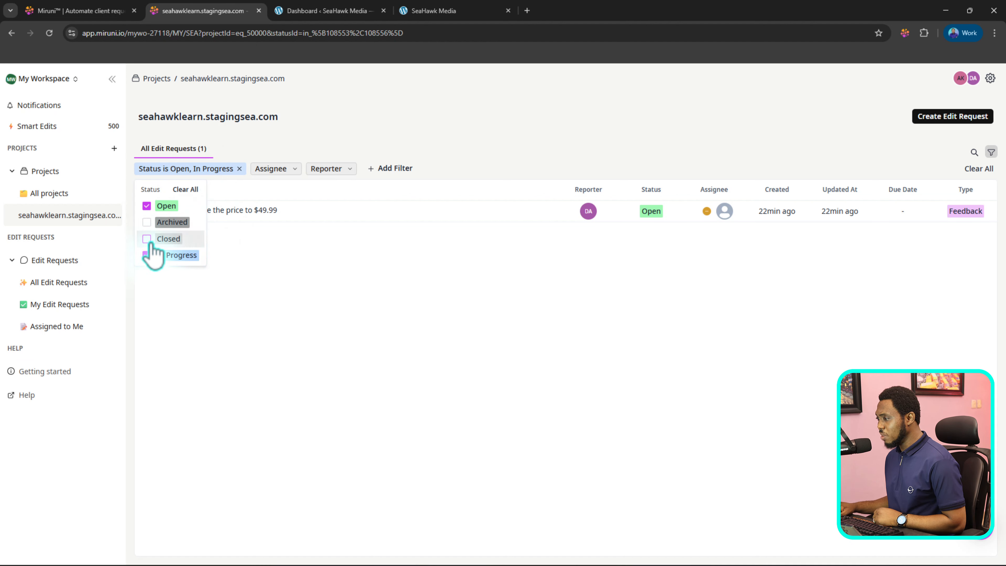
left_click(148, 223)
left_click(149, 223)
left_click(148, 239)
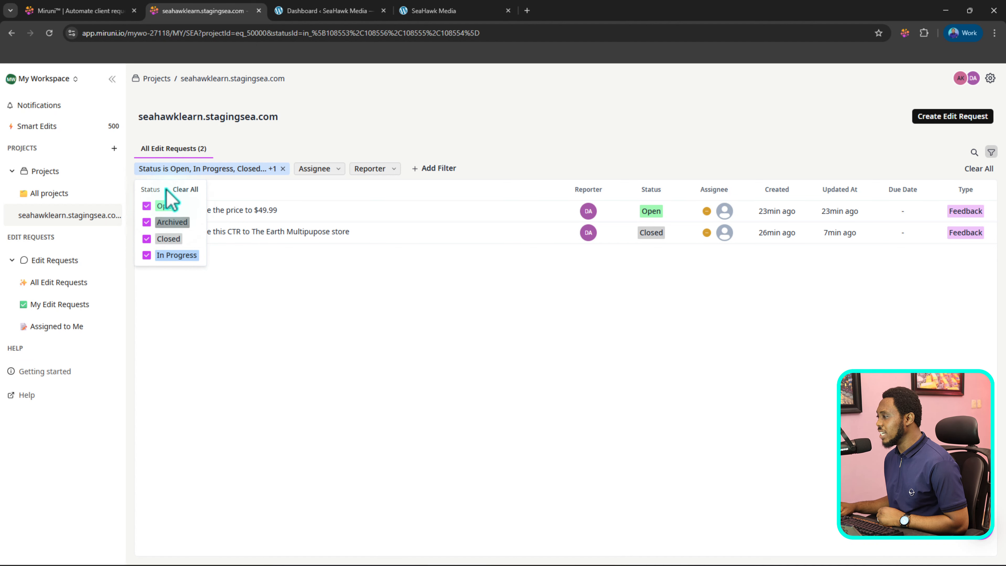
left_click(309, 278)
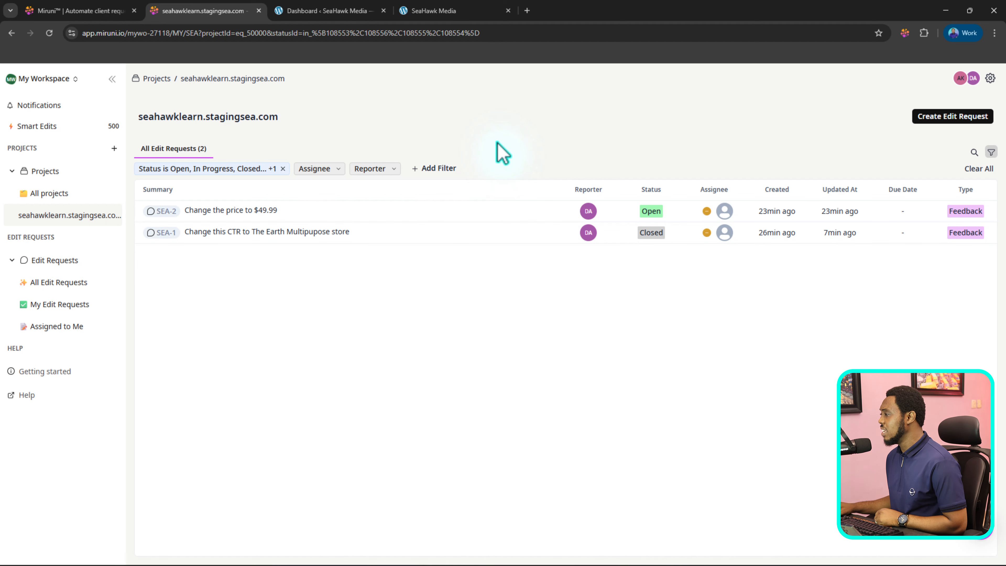
On the store's home page, use the Miruni extension to pin a story on the hero heading: "This needs to be more coherent, work on the font alignment"
left_click(460, 11)
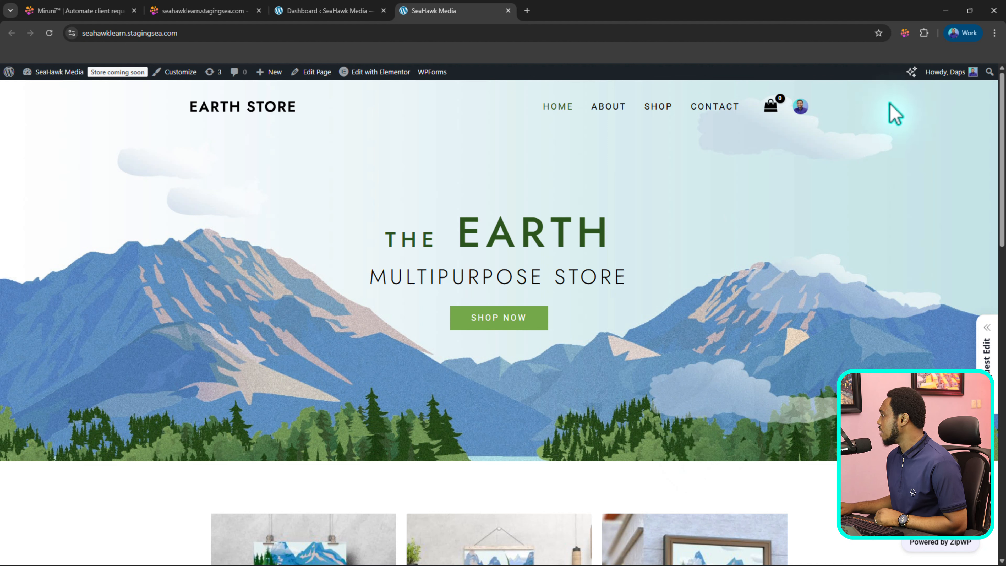
left_click(905, 34)
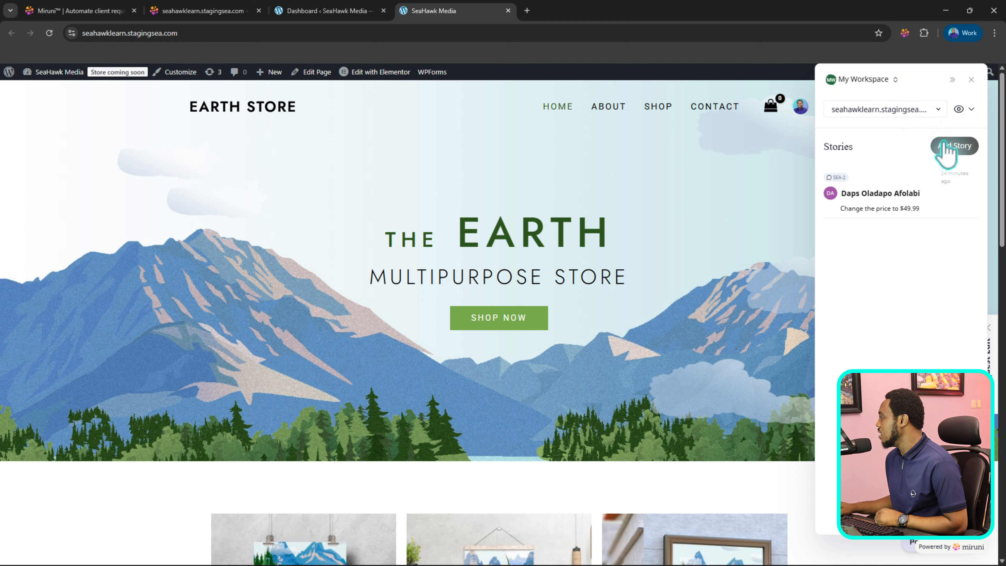
left_click(946, 152)
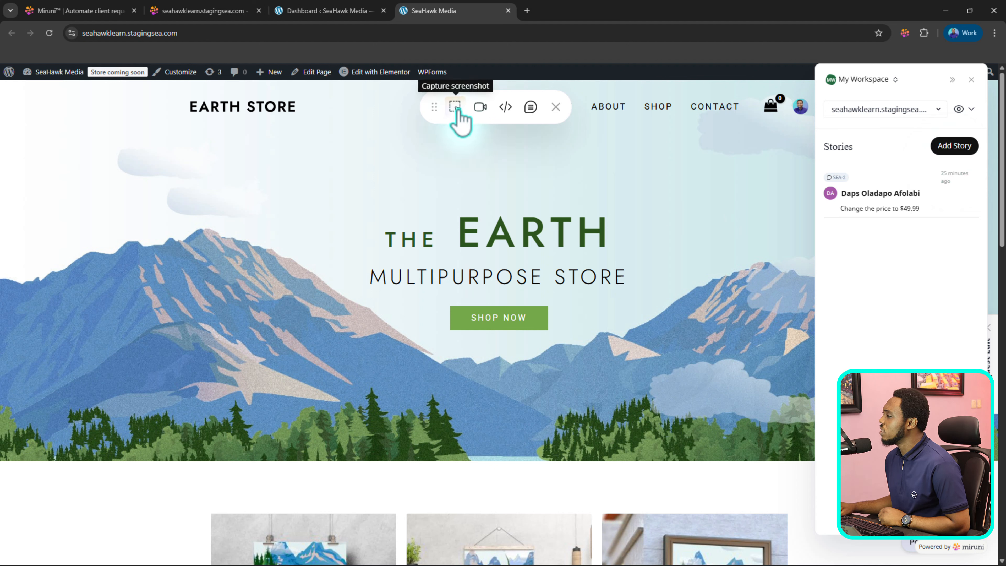
left_click(532, 111)
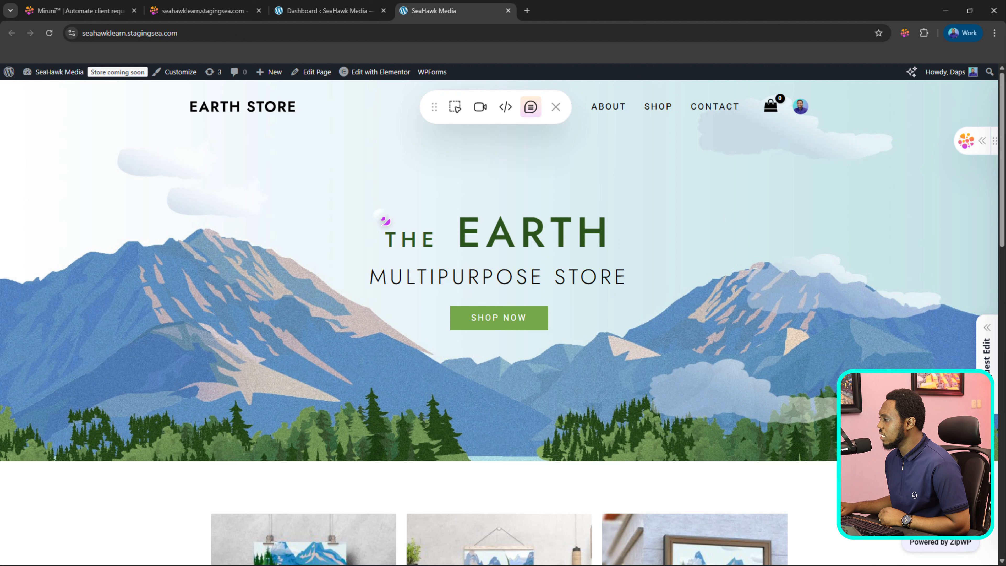
left_click(400, 229)
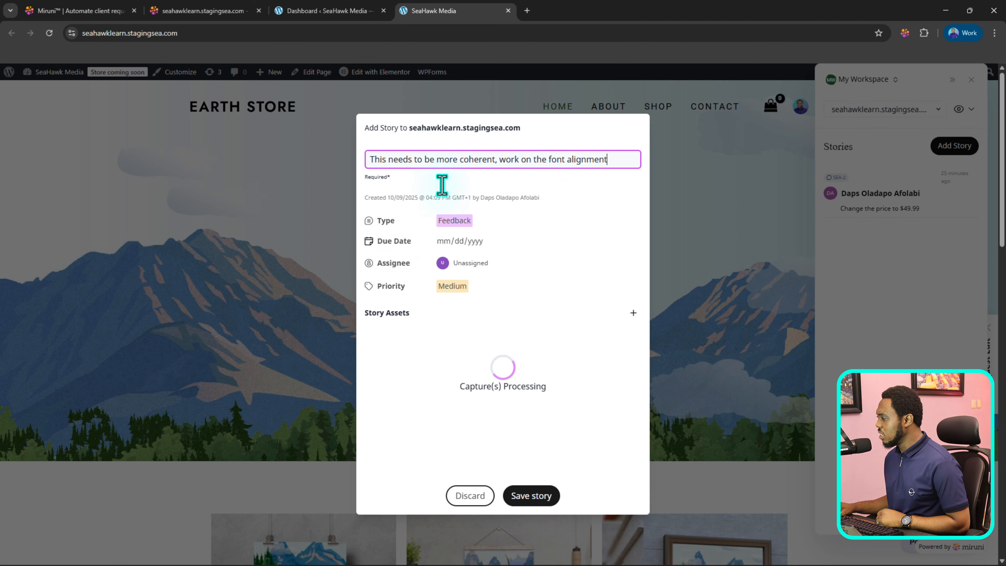
left_click(541, 496)
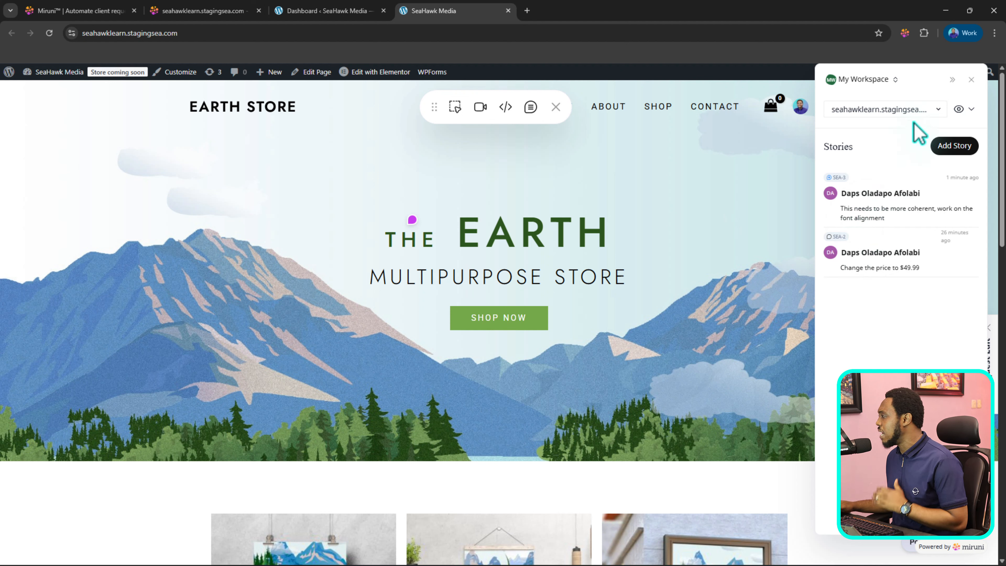
Examine the extension's video capture options and dismiss the camera and microphone permission request
left_click(480, 106)
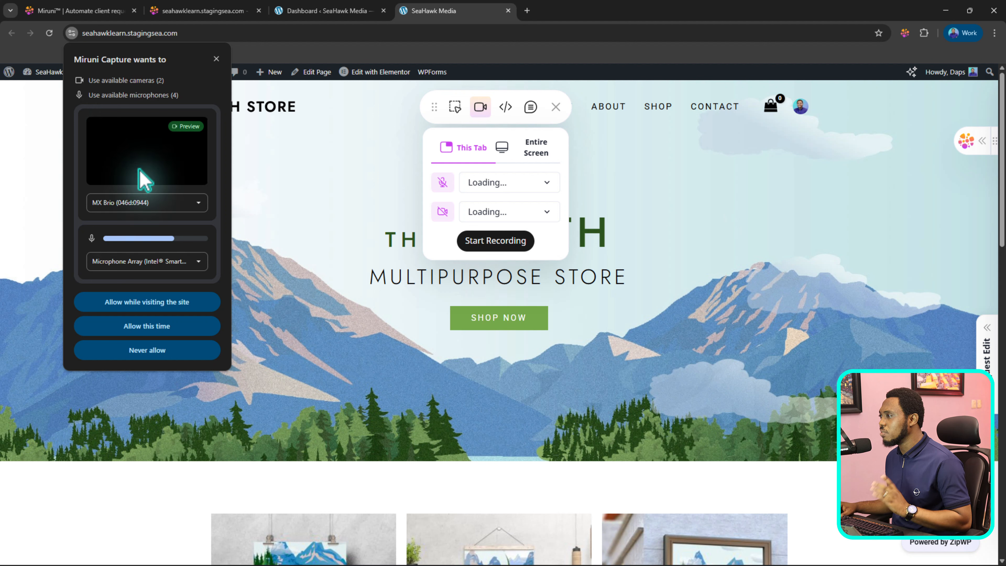
mouse_move(175, 99)
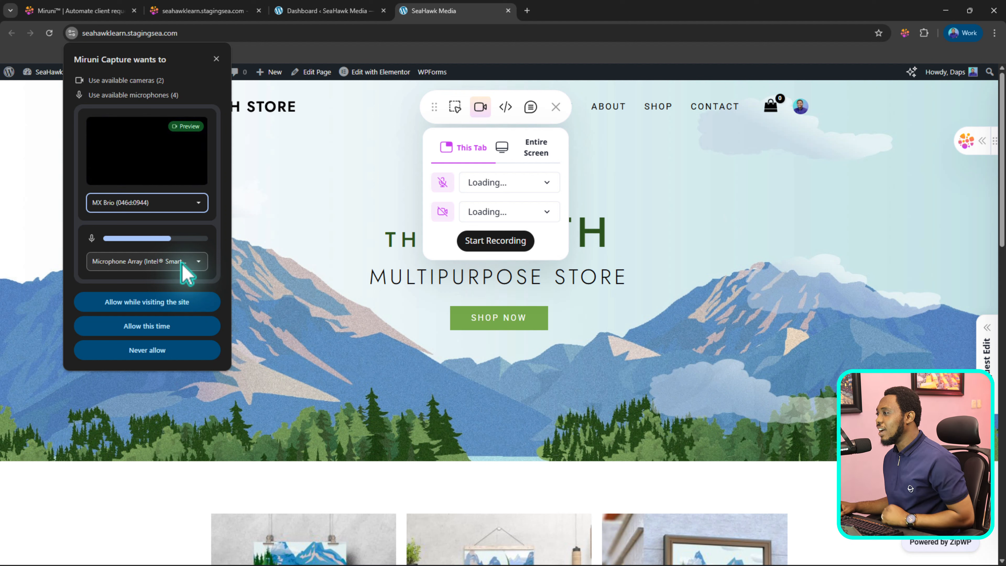
left_click(216, 59)
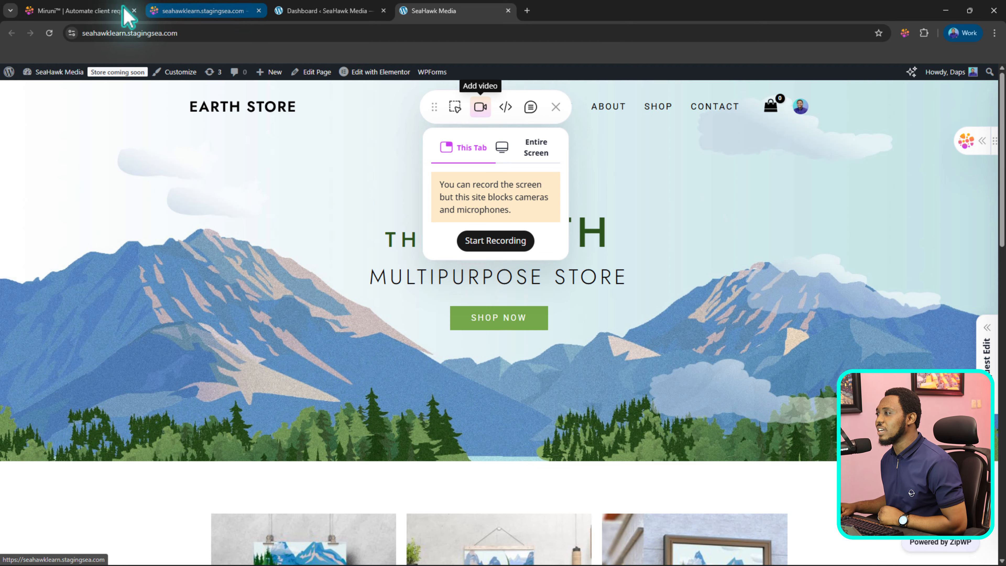
Open the pricing page on the Miruni website and examine the Freelancer, Pro and Enterprise plans
left_click(93, 12)
scroll(118, 246, "up", 5)
scroll(126, 256, "up", 10)
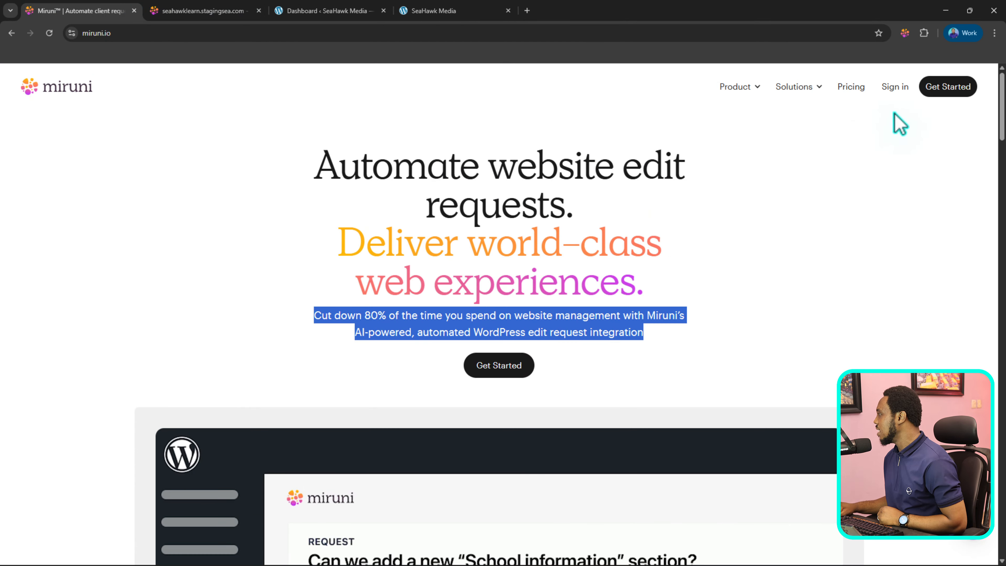
left_click(847, 88)
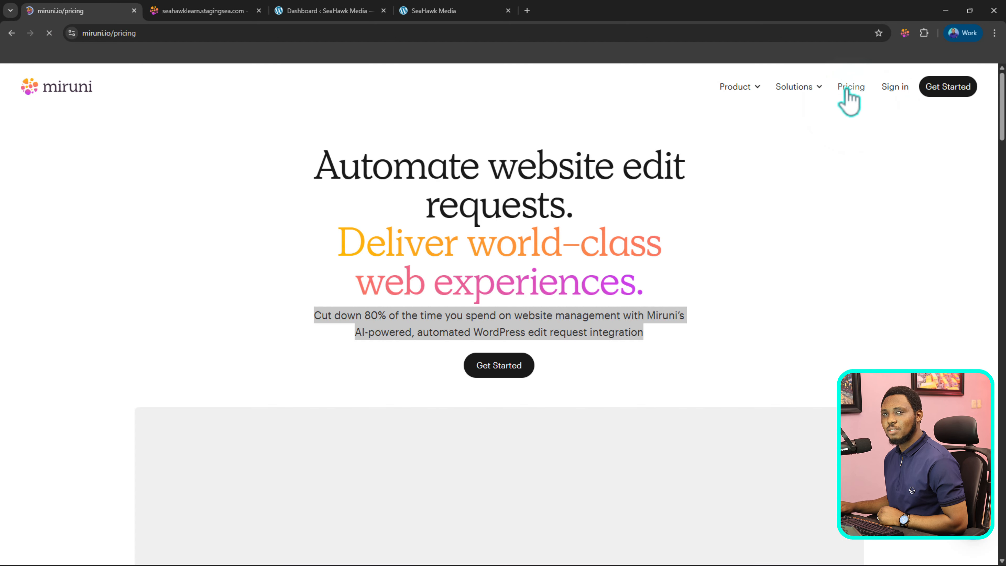
scroll(400, 247, "down", 7)
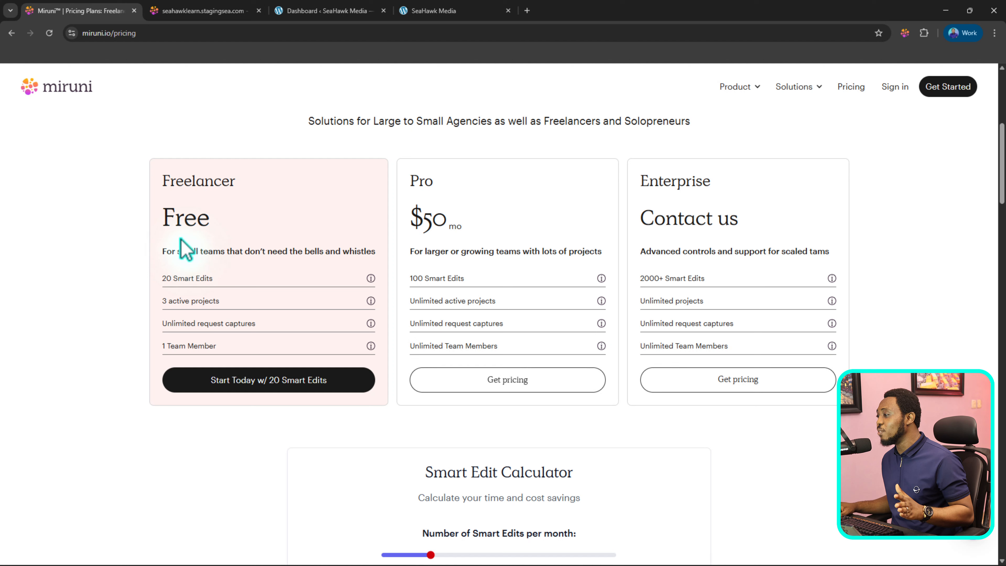
double_click(237, 182)
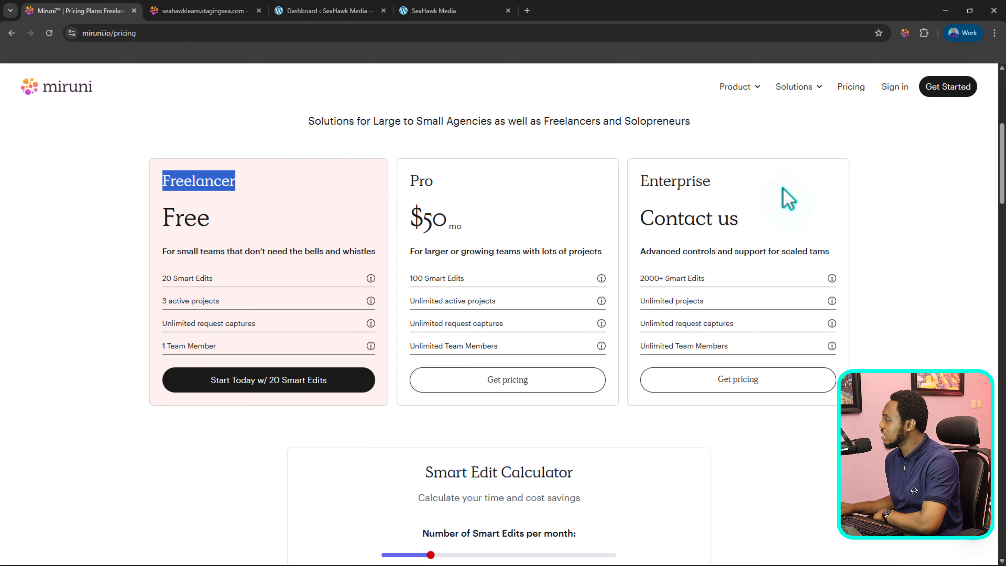
Examine the Smart Edit Calculator's time and cost savings below the pricing plans
scroll(808, 234, "down", 1)
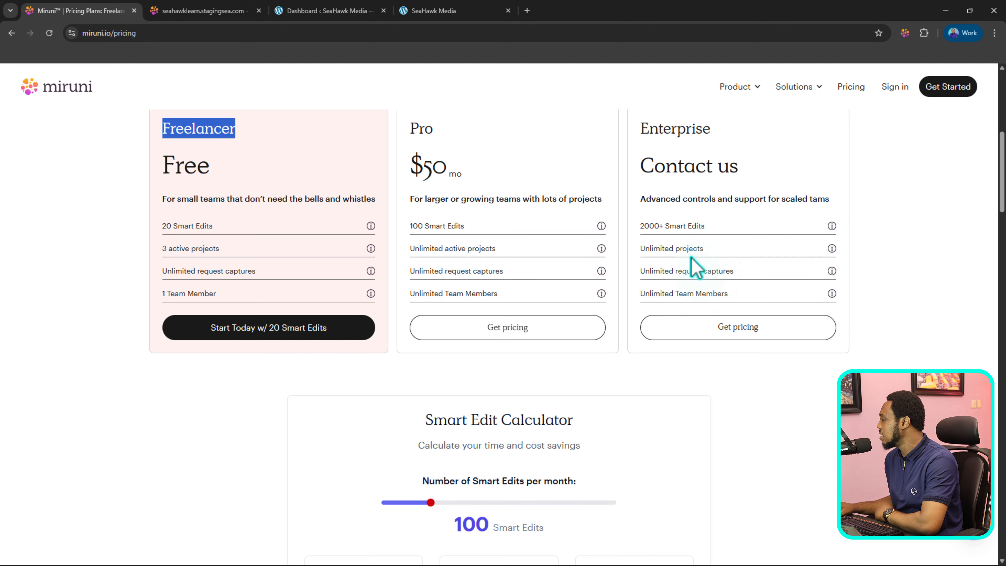
scroll(758, 240, "down", 4)
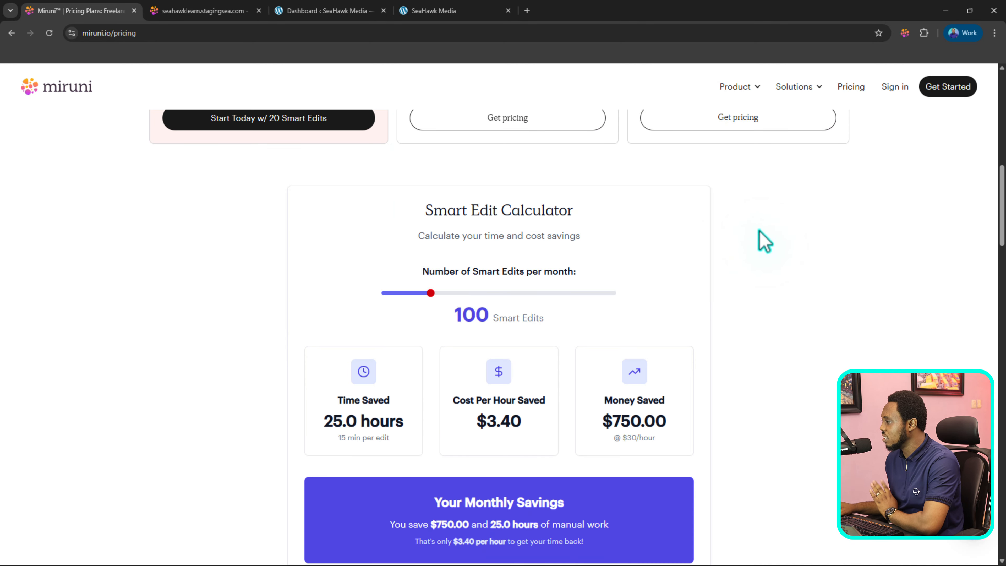
scroll(766, 240, "down", 2)
scroll(767, 237, "up", 1)
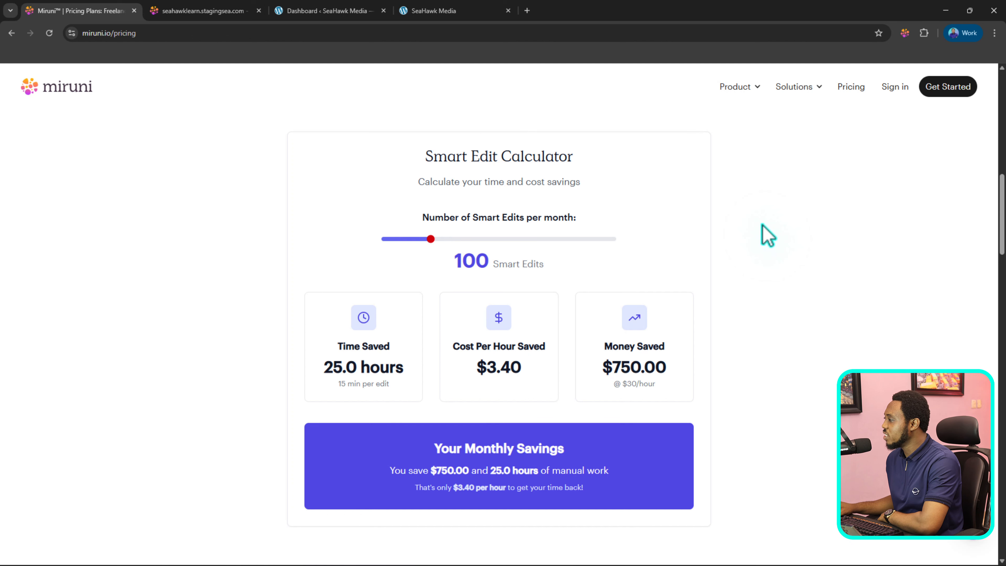